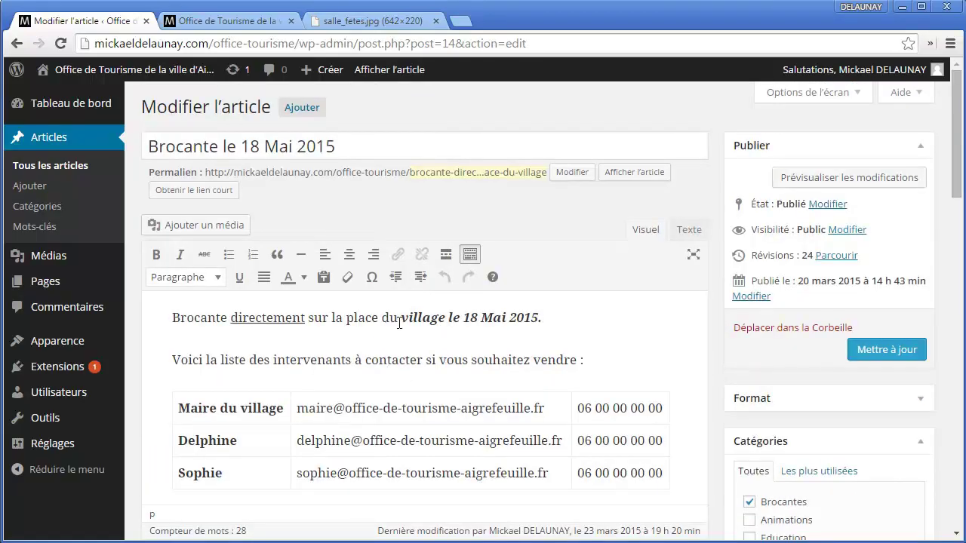
drag(257, 409, 667, 443)
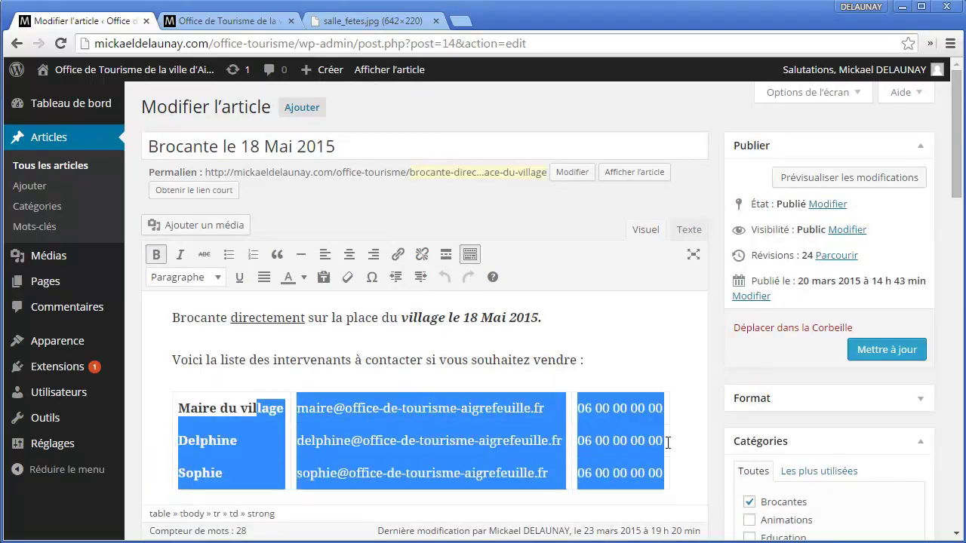
click(649, 446)
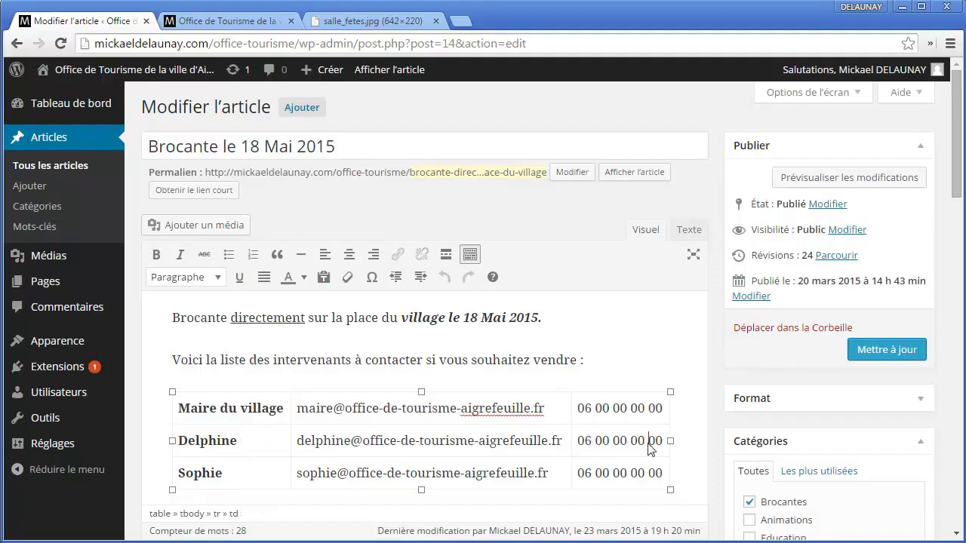
click(585, 345)
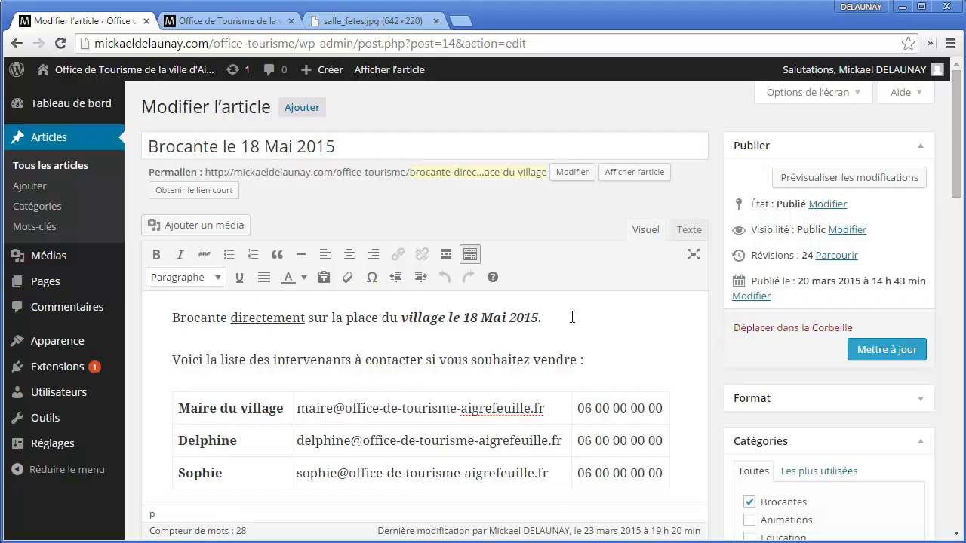
scroll(581, 393, down, 2)
scroll(571, 431, up, 2)
click(573, 373)
- Replace the word "place" with "salle des fêtes" in the article's first sentence
drag(347, 318, 447, 321)
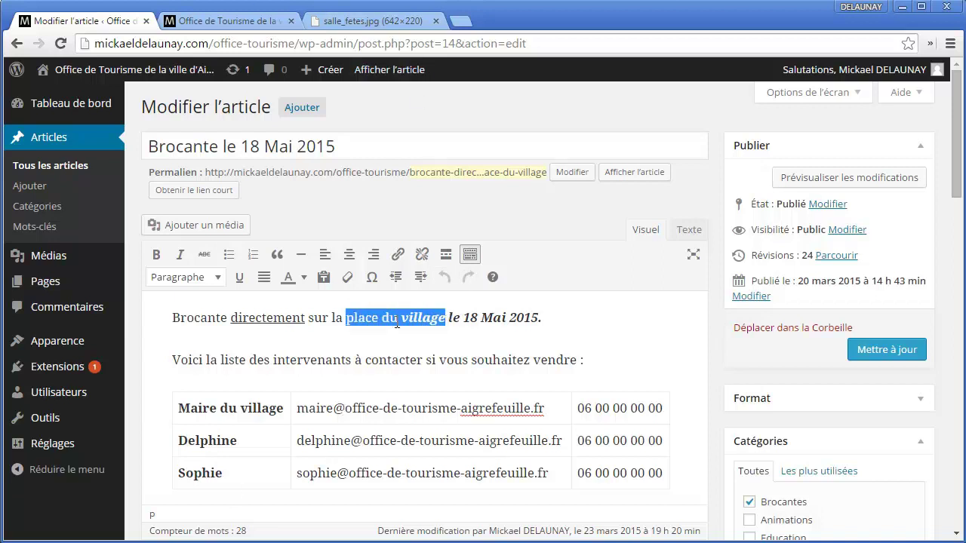
double_click(355, 317)
text(salle des fê)
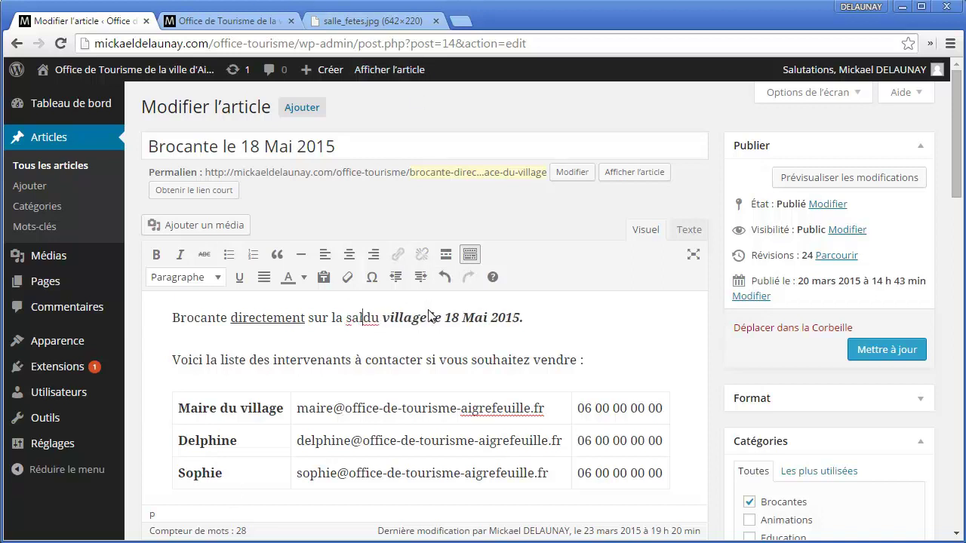
text(tes)
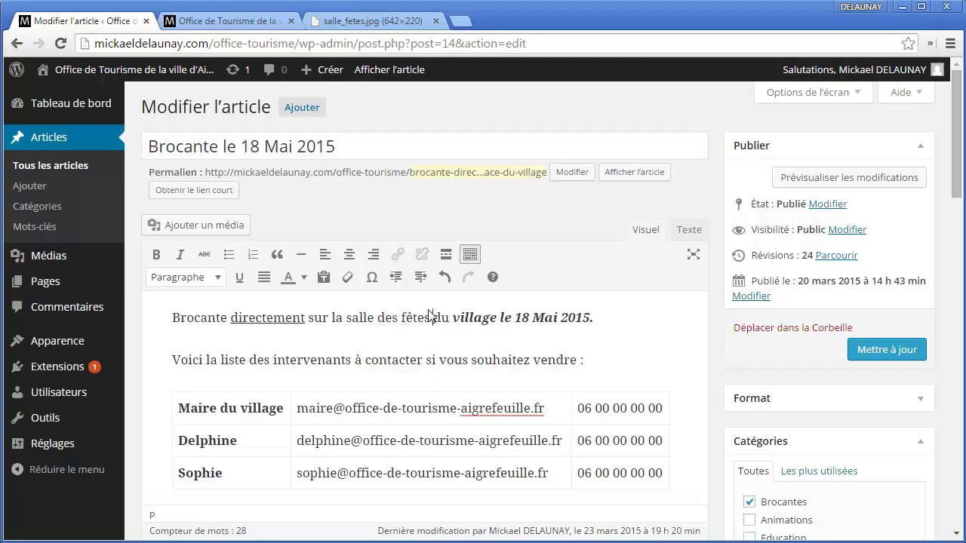
- Add an empty line below the article's first sentence and update the published article
click(602, 325)
key(Return)
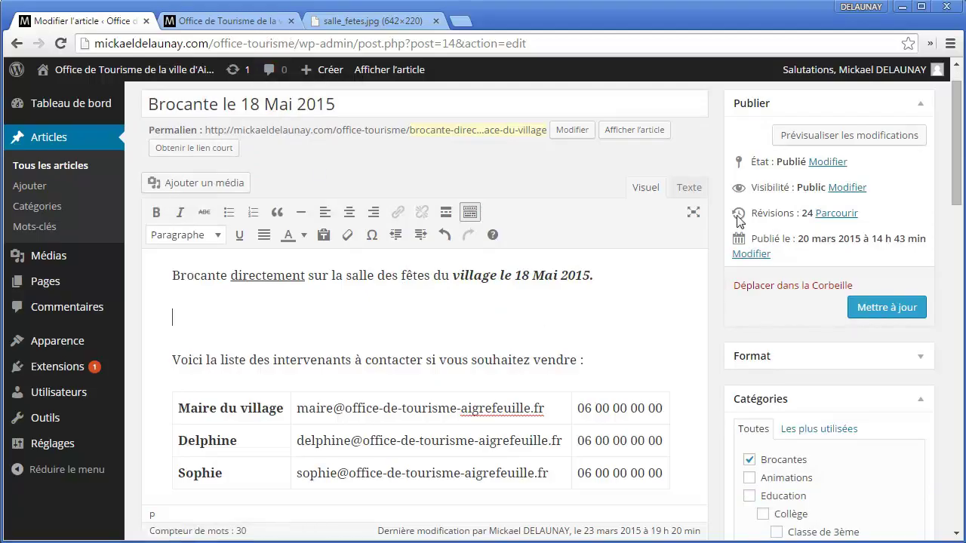
click(869, 305)
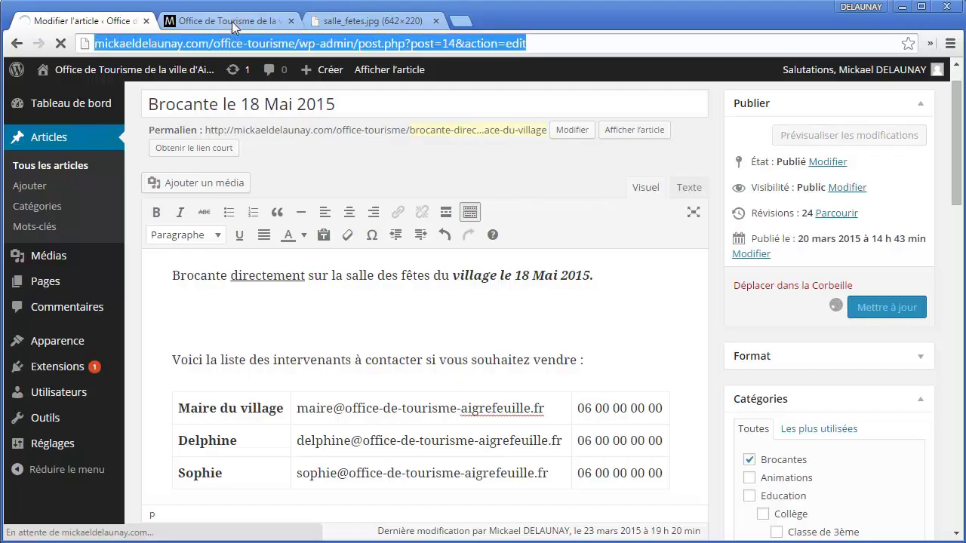
- View the updated "Brocante le 18 Mai 2015" article on the public tourist office site
click(232, 28)
scroll(155, 175, up, 15)
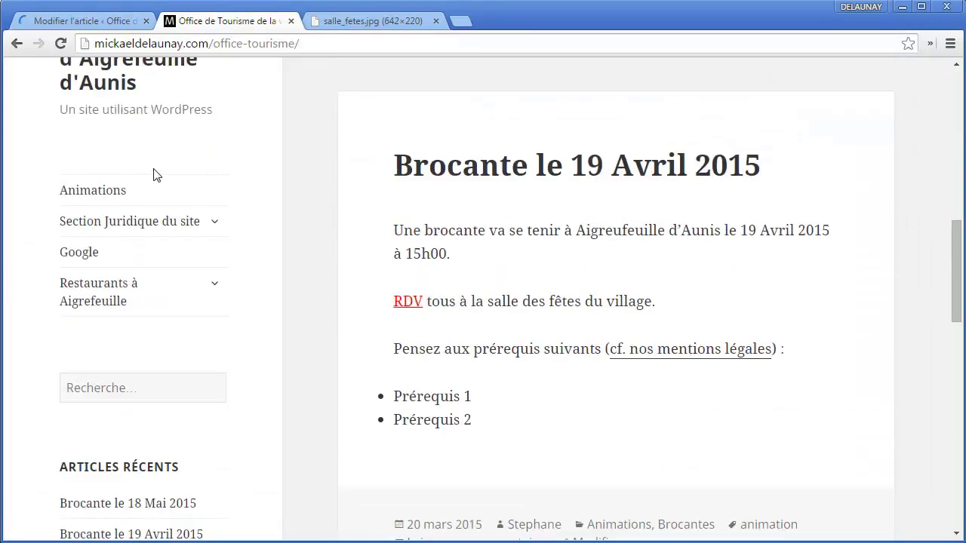
scroll(155, 176, up, 3)
click(184, 156)
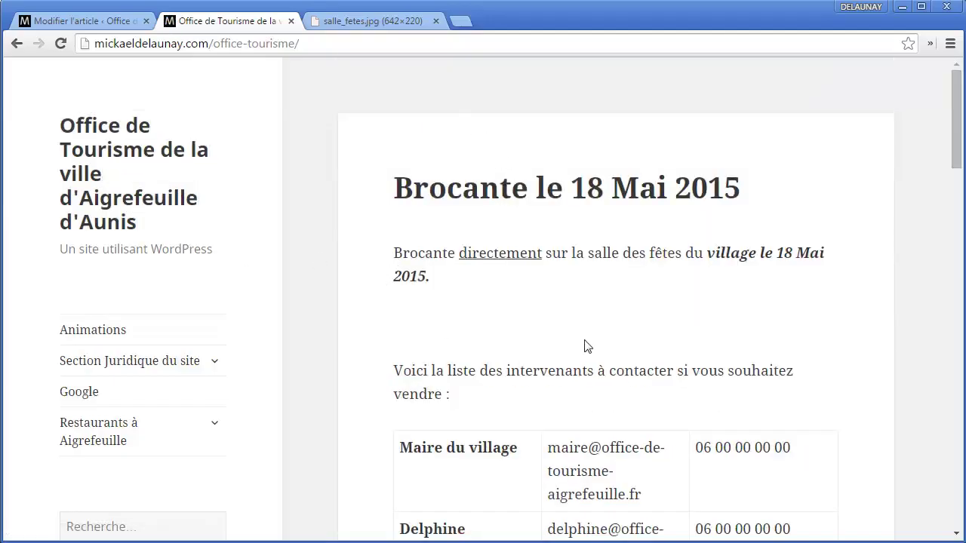
scroll(592, 359, down, 4)
scroll(592, 359, up, 4)
- Return to the article editor and open the dialog for adding media
click(123, 22)
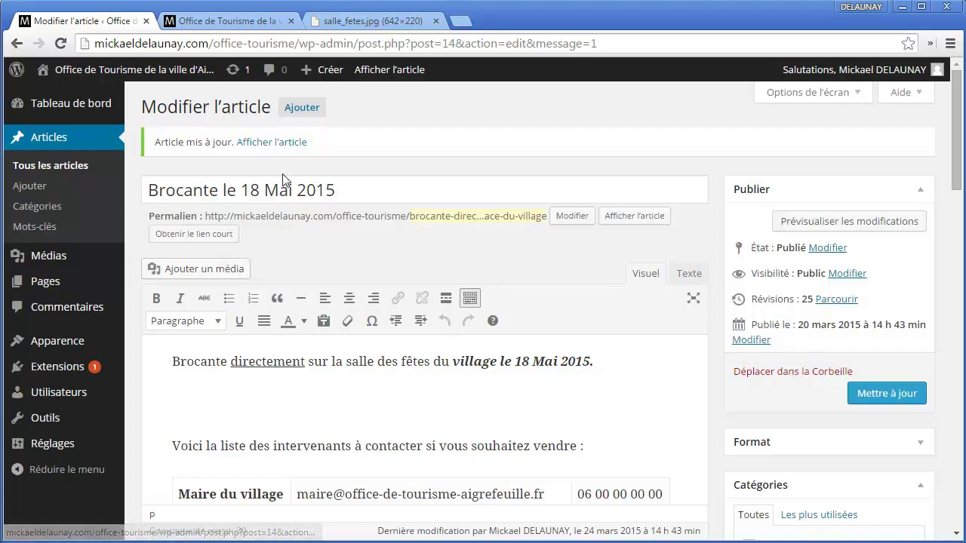
click(224, 278)
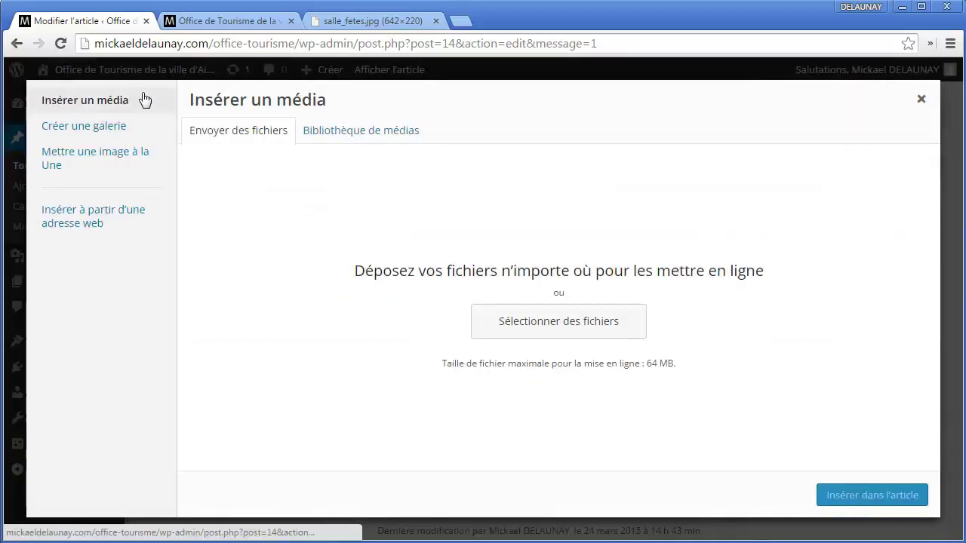
- Examine the gallery, featured image, file upload and media library options for adding media
click(146, 129)
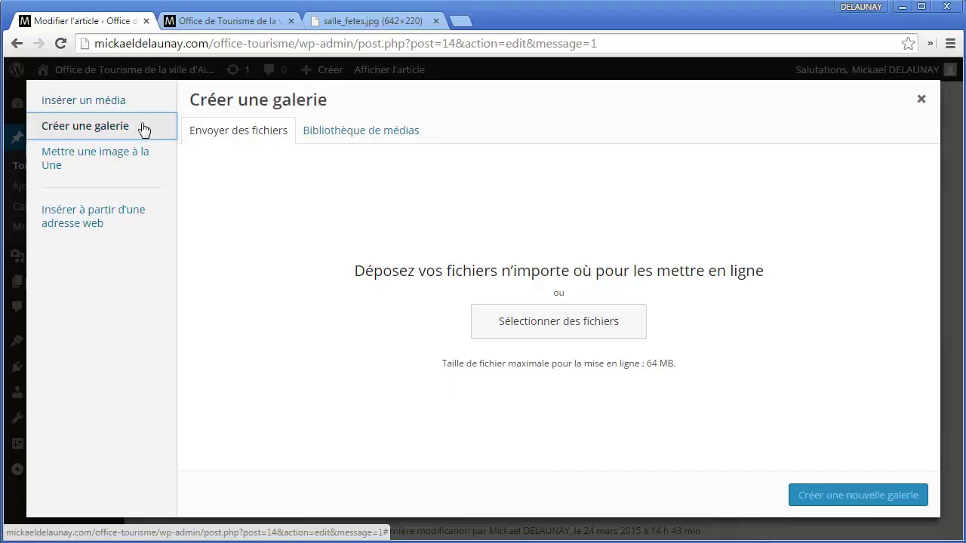
click(134, 154)
drag(190, 101, 403, 101)
click(403, 101)
click(106, 132)
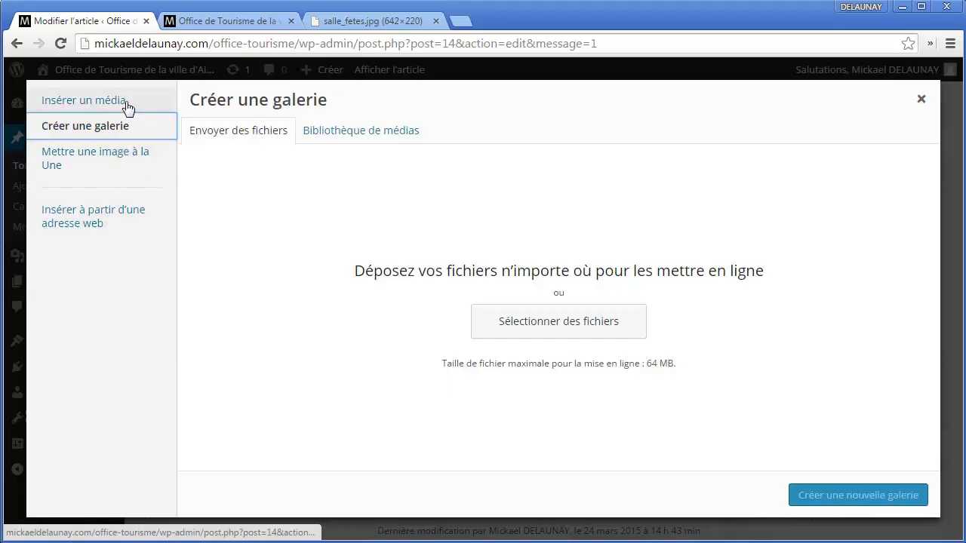
click(126, 104)
click(229, 140)
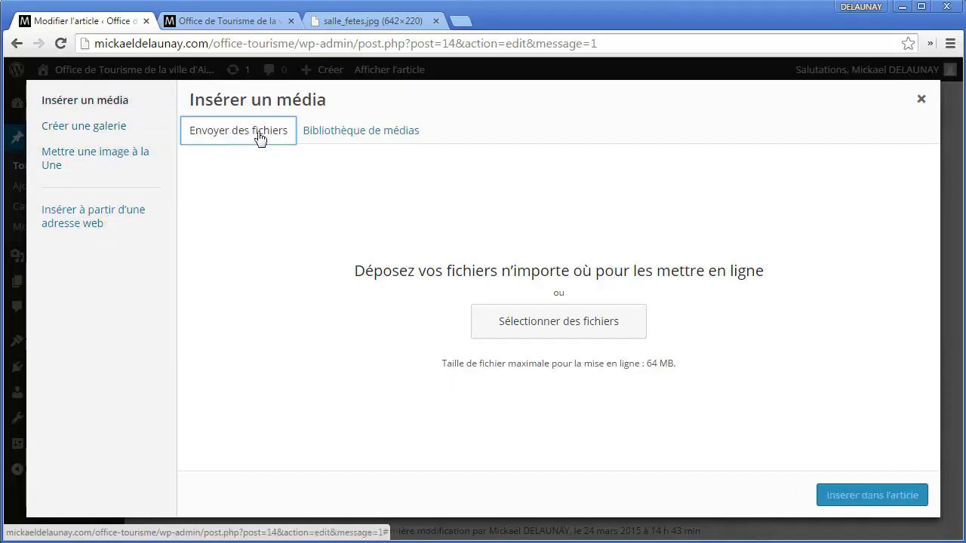
click(343, 105)
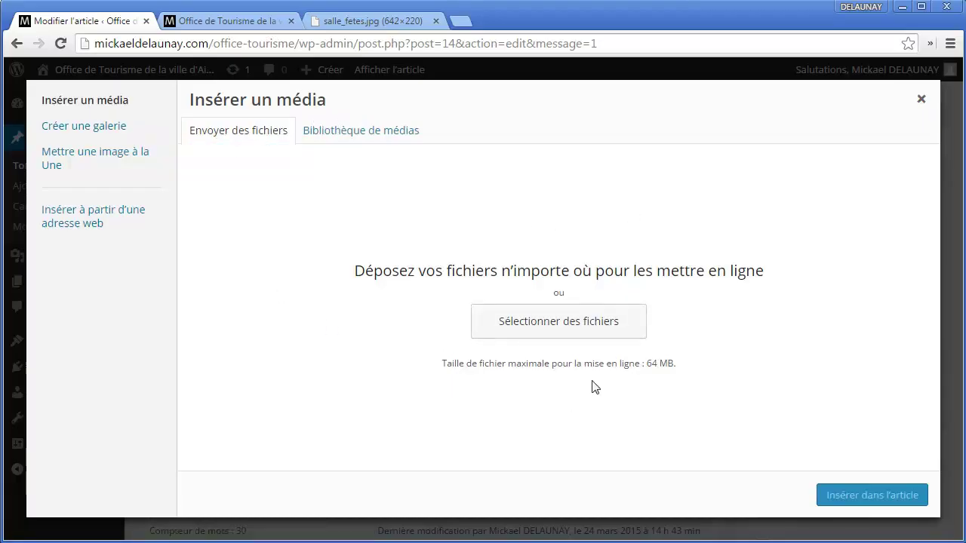
click(379, 135)
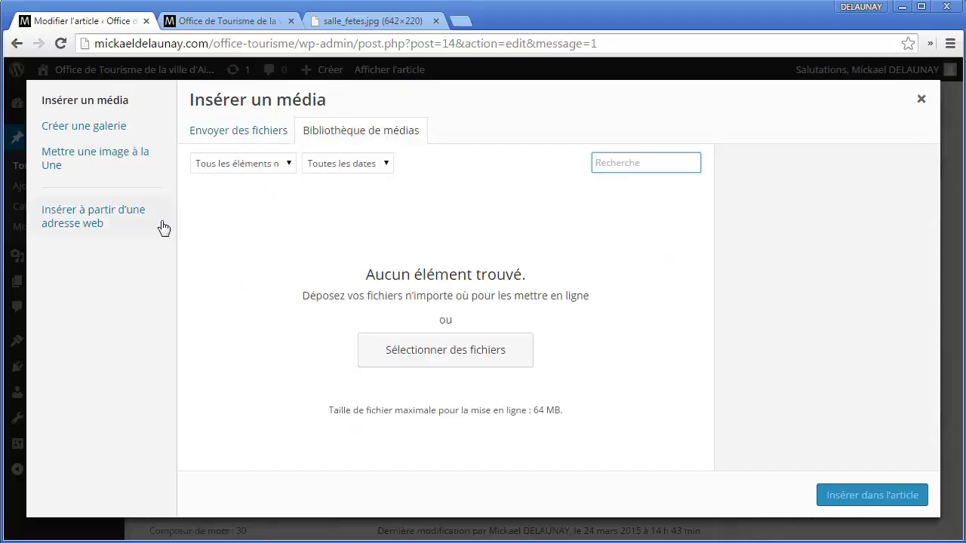
click(125, 229)
click(270, 147)
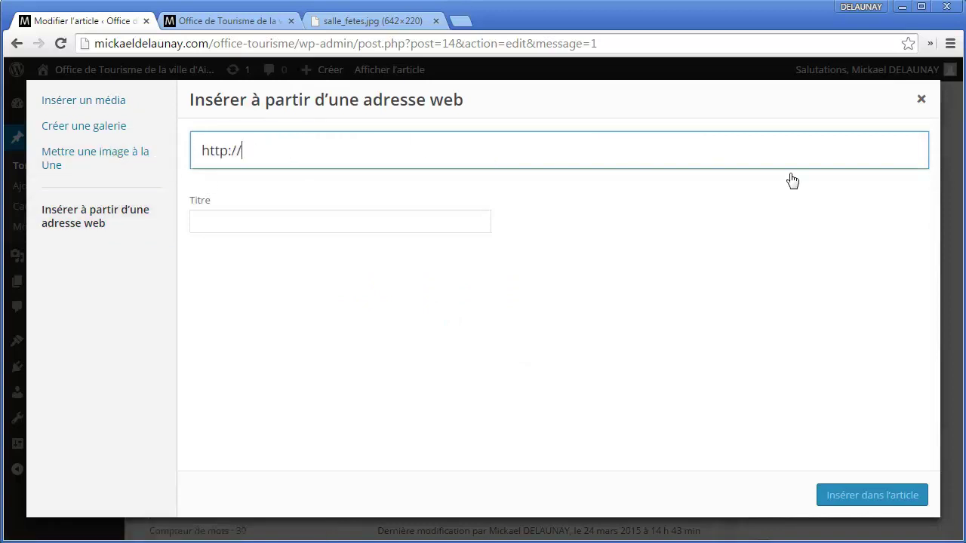
click(384, 22)
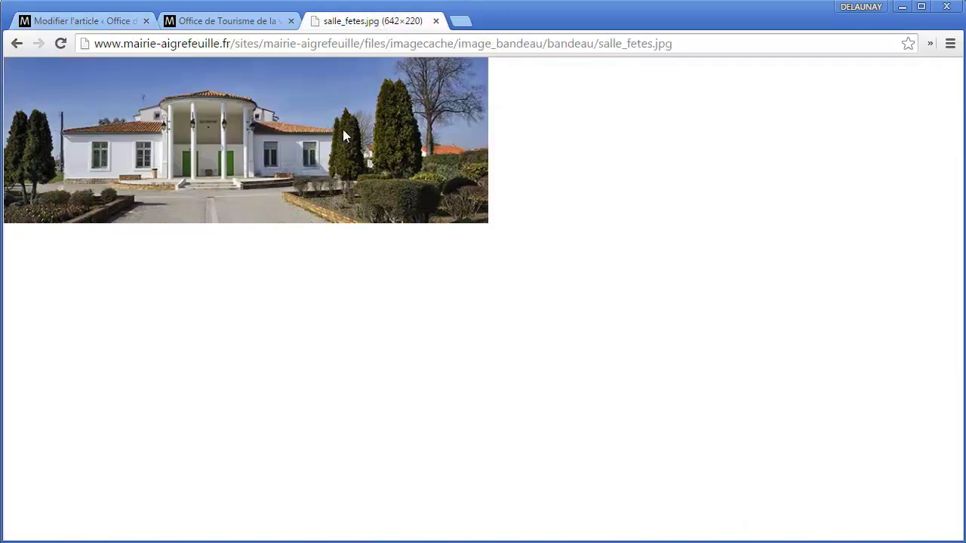
click(248, 43)
click(248, 43)
drag(234, 44, 121, 45)
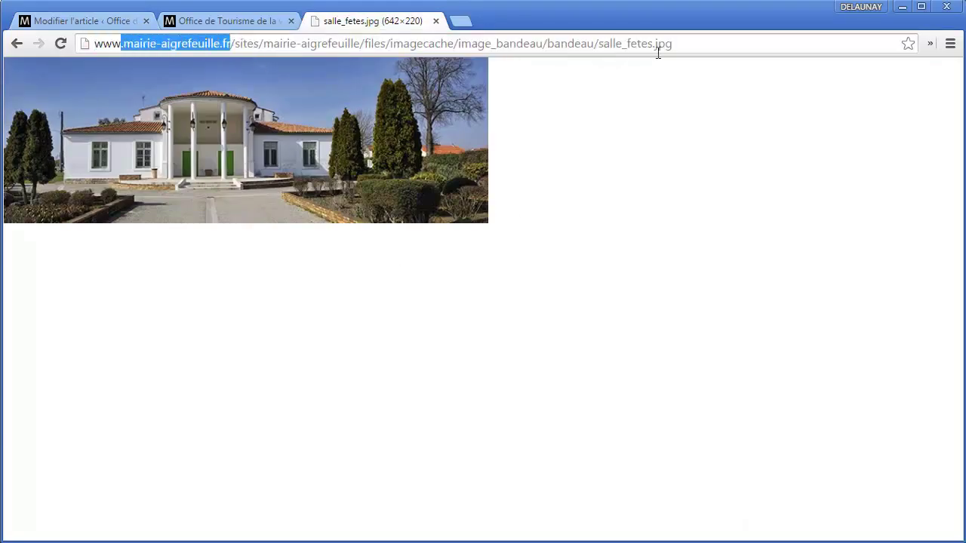
drag(709, 48, 92, 43)
key(ctrl+c)
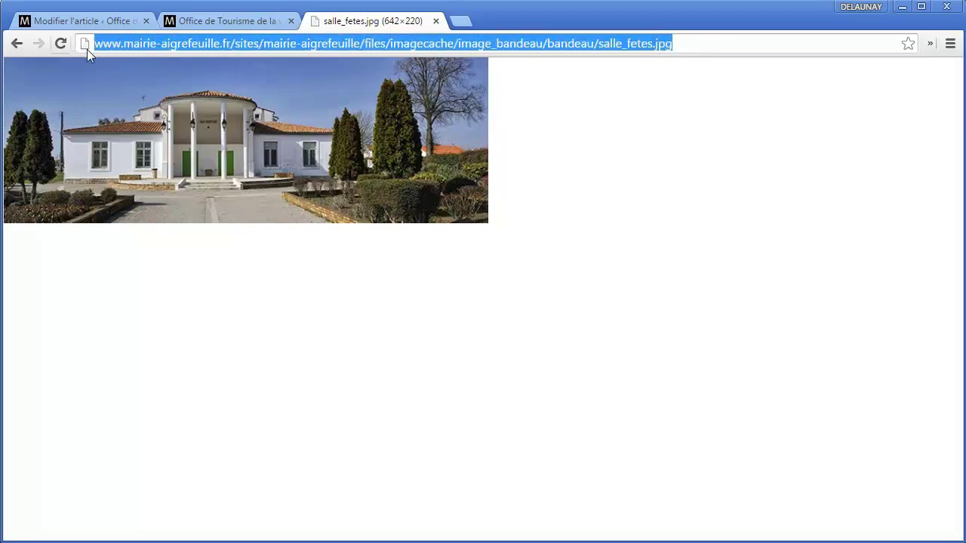
click(94, 19)
key(ctrl+a)
key(ctrl+v)
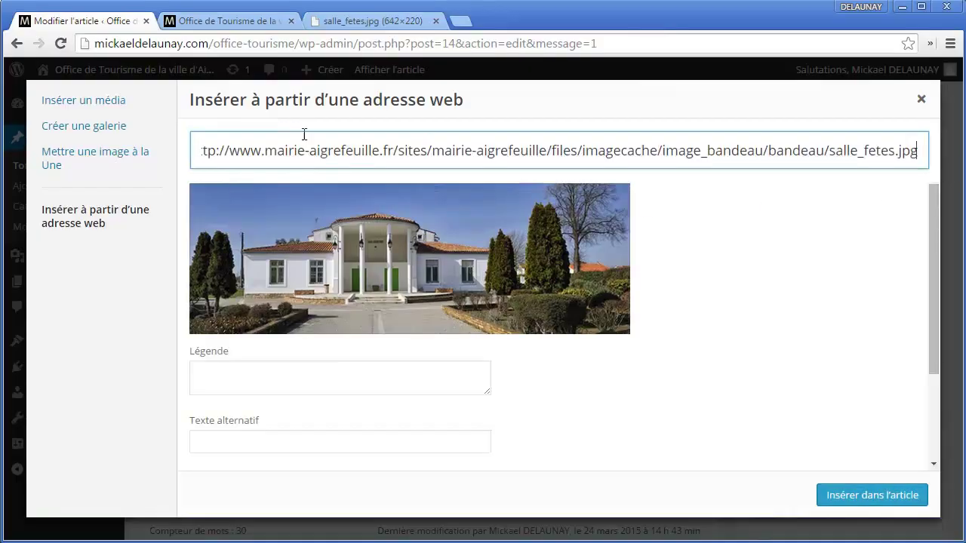
click(753, 219)
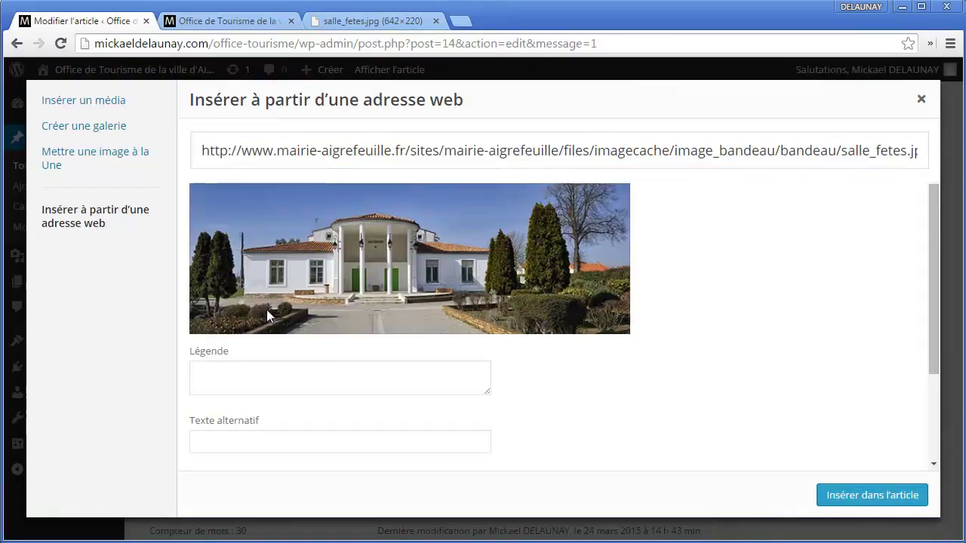
- Review the image's insertion fields and clear the pasted web address
scroll(403, 181, down, 2)
scroll(448, 289, up, 2)
click(676, 151)
key(ctrl+a)
key(BackSpace)
click(692, 230)
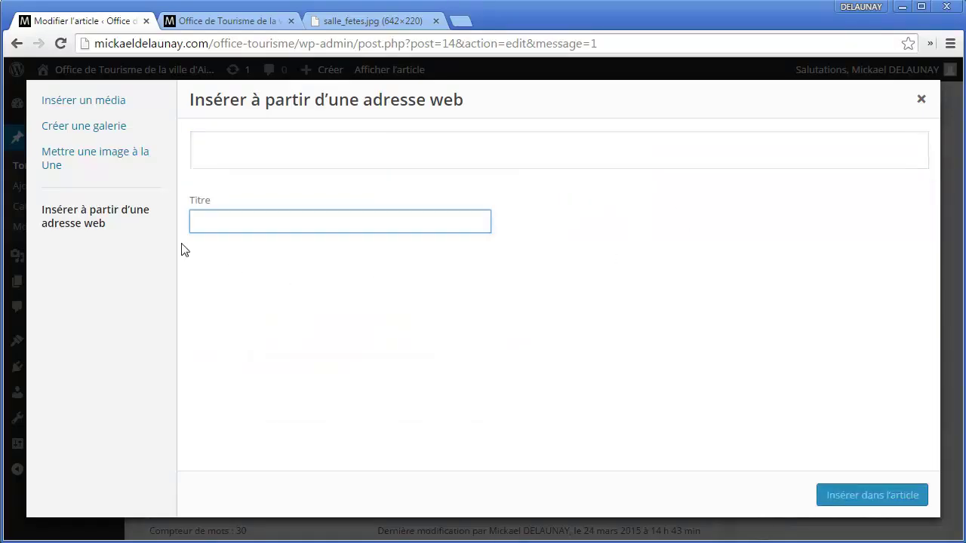
- Upload salle_fetes.jpg from the desktop to the media library through the Insérer un média option
click(125, 111)
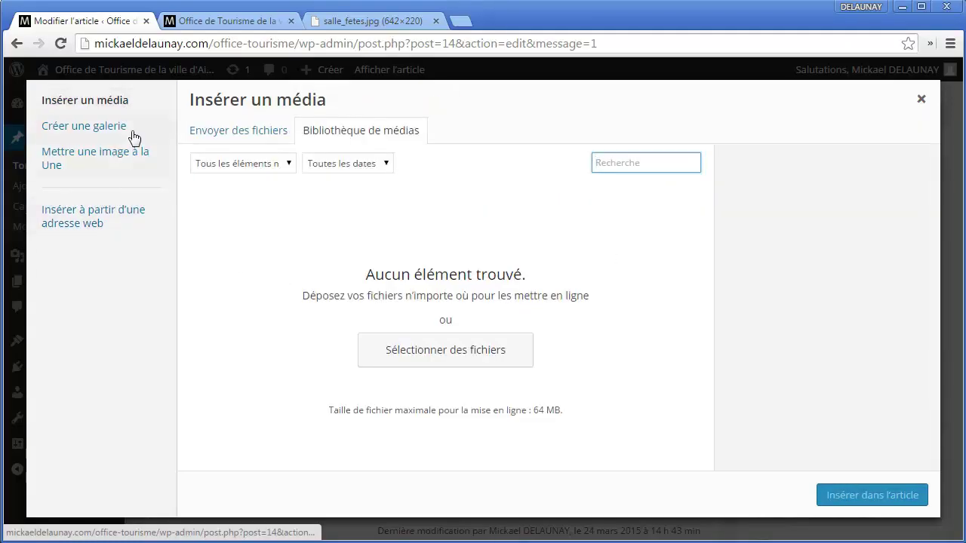
click(263, 134)
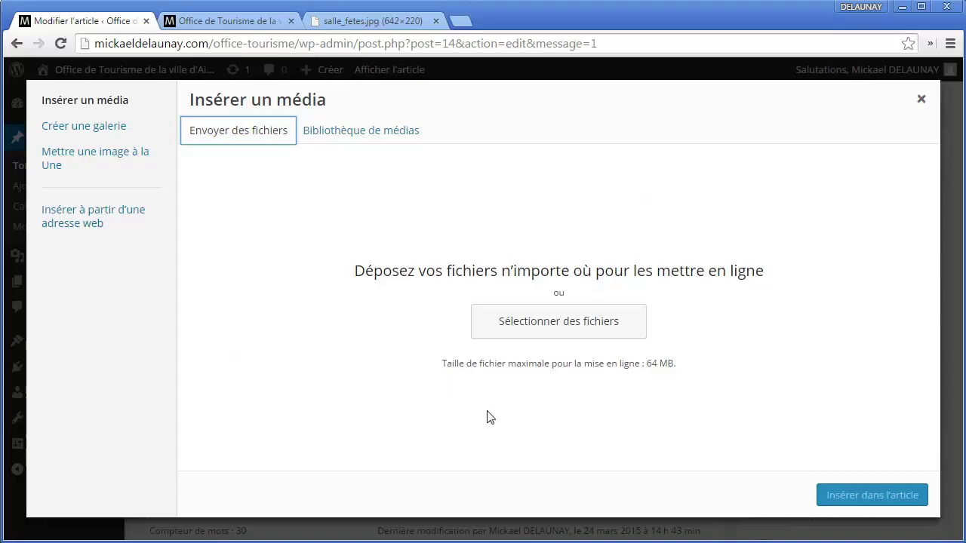
click(535, 326)
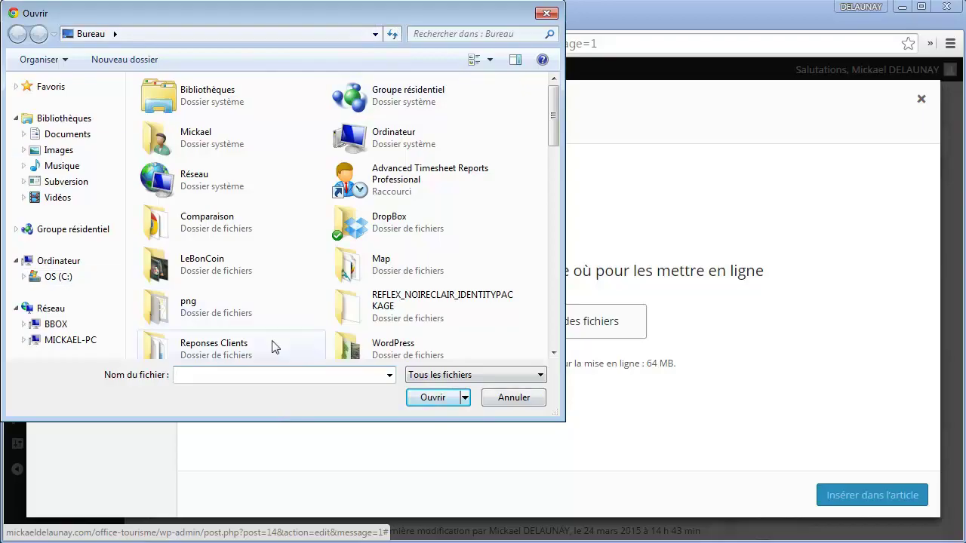
drag(217, 14, 259, 29)
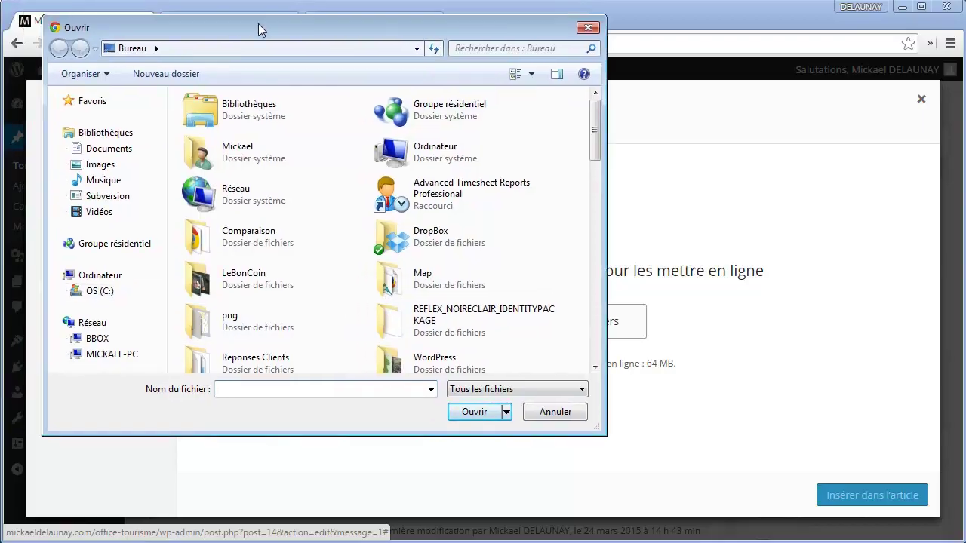
text(sal)
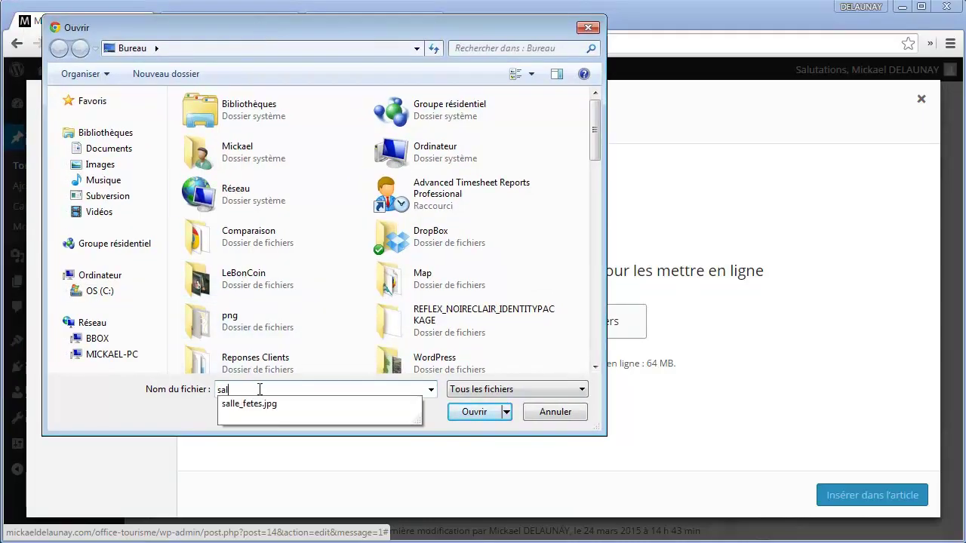
click(262, 402)
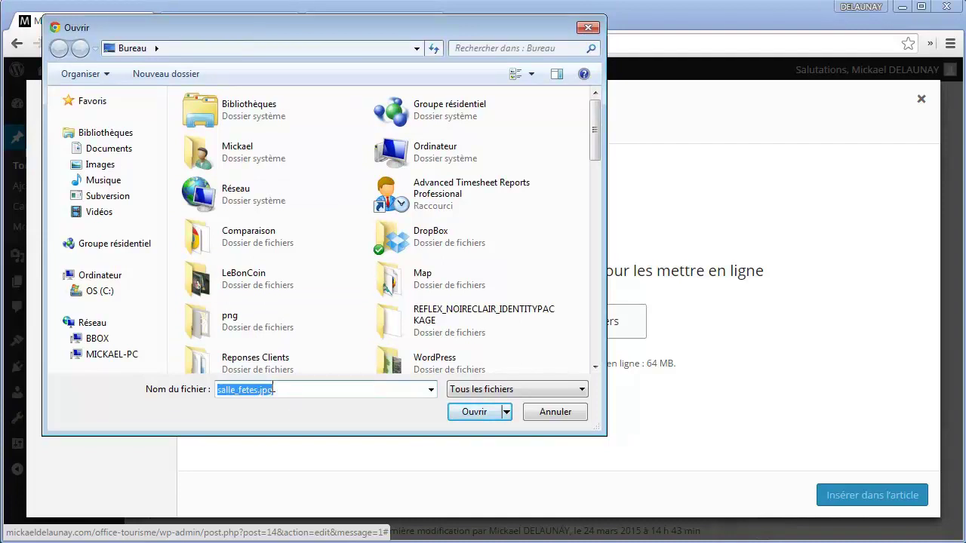
click(463, 414)
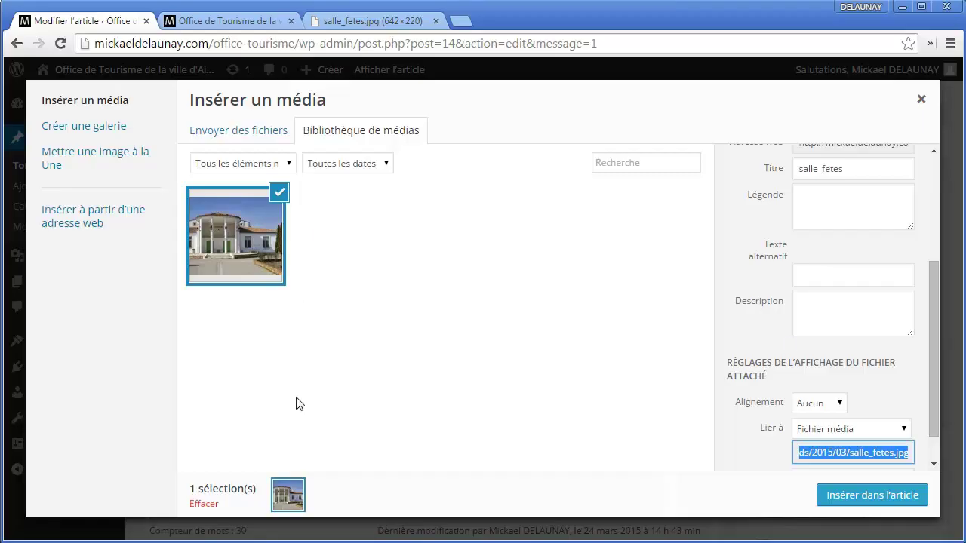
- Deselect and reselect the salle_fetes.jpg image in the media library, ending with it selected
click(279, 196)
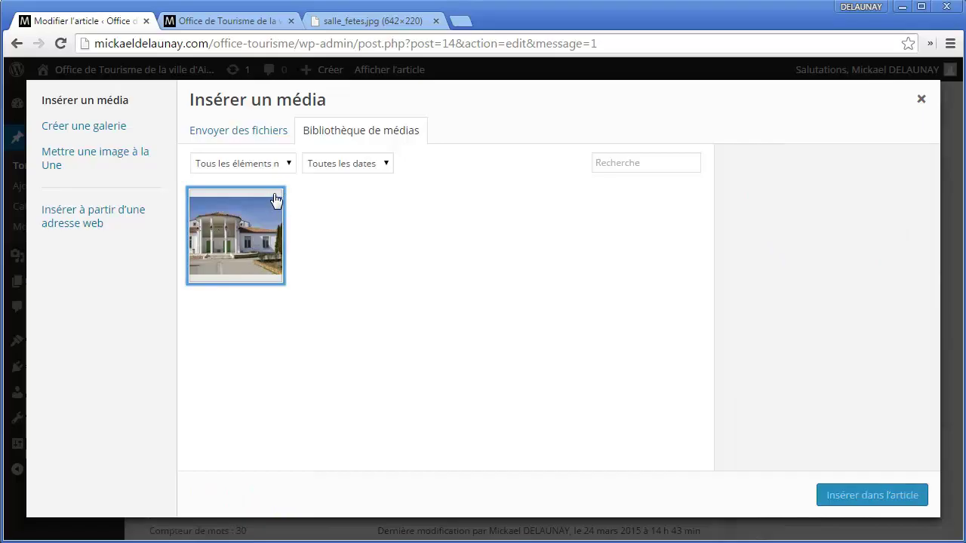
click(276, 198)
click(279, 196)
click(279, 196)
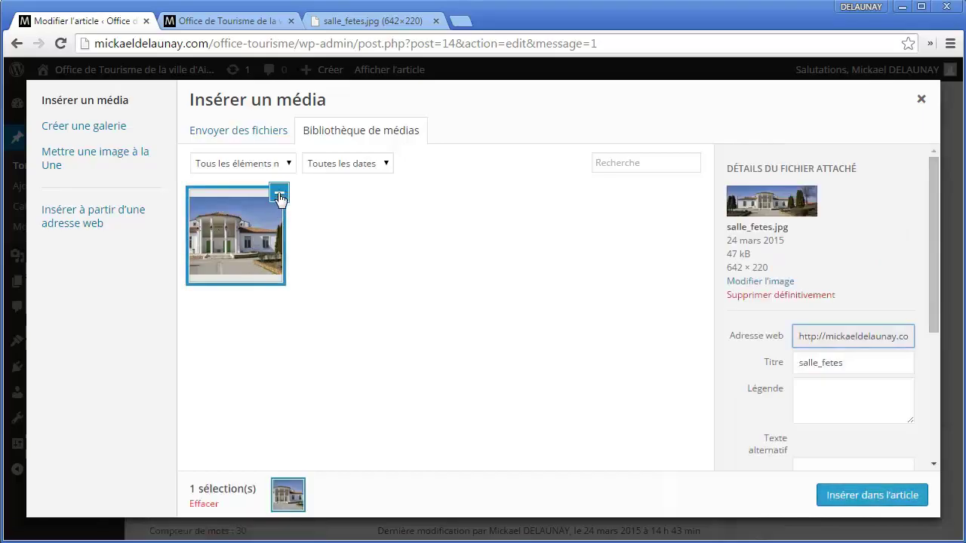
click(260, 226)
click(234, 251)
click(225, 258)
click(245, 253)
click(279, 276)
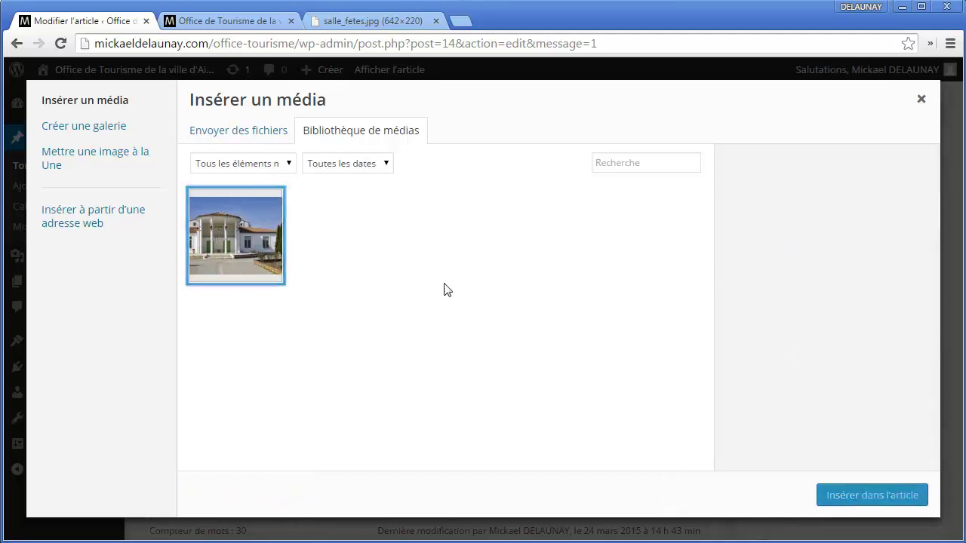
click(243, 230)
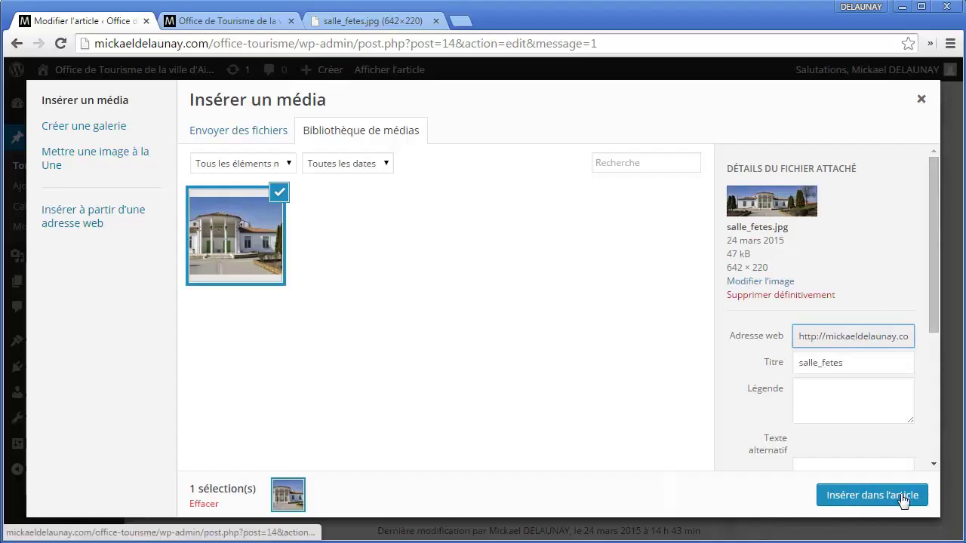
click(257, 255)
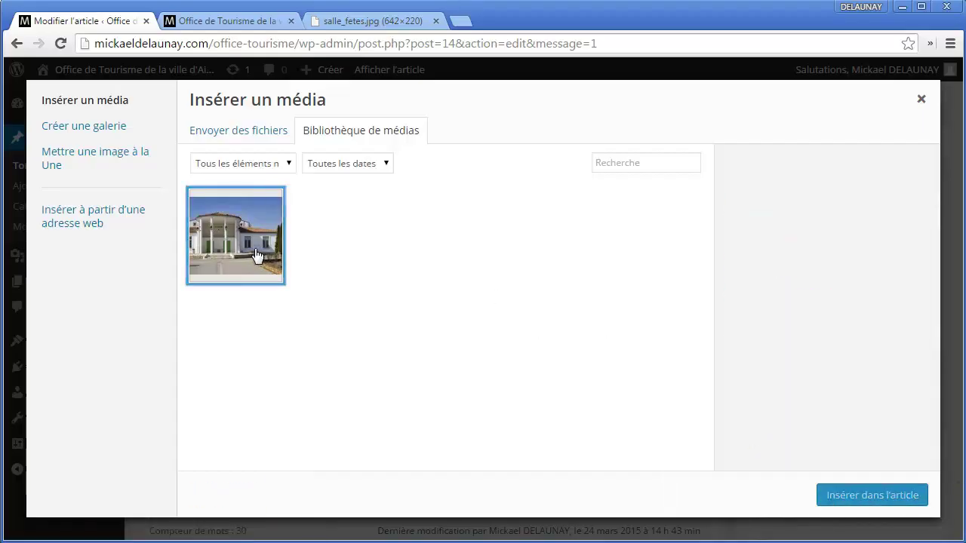
click(257, 255)
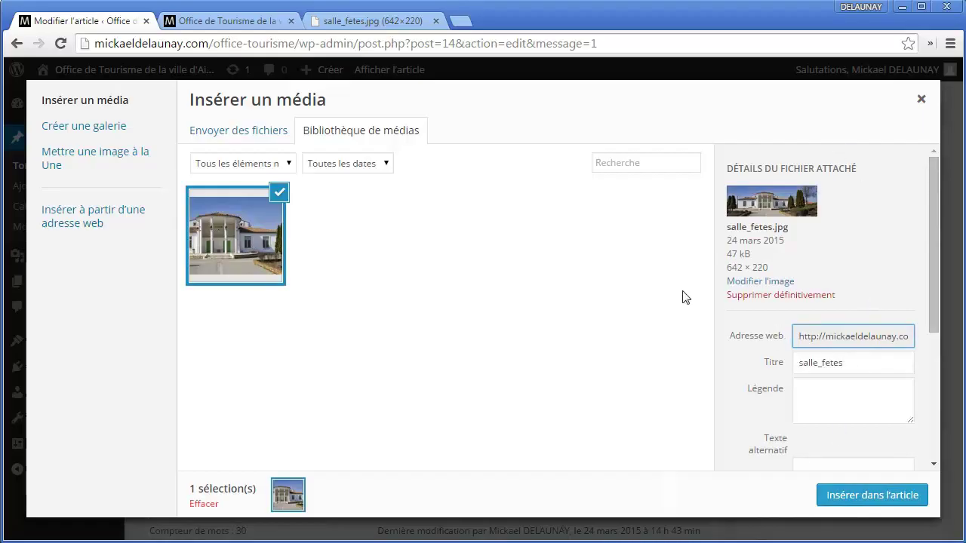
click(277, 275)
click(226, 266)
- Set the title of the selected salle_fetes.jpg image to "Salle des fêtes du village"
scroll(841, 306, down, 1)
drag(861, 299, 799, 275)
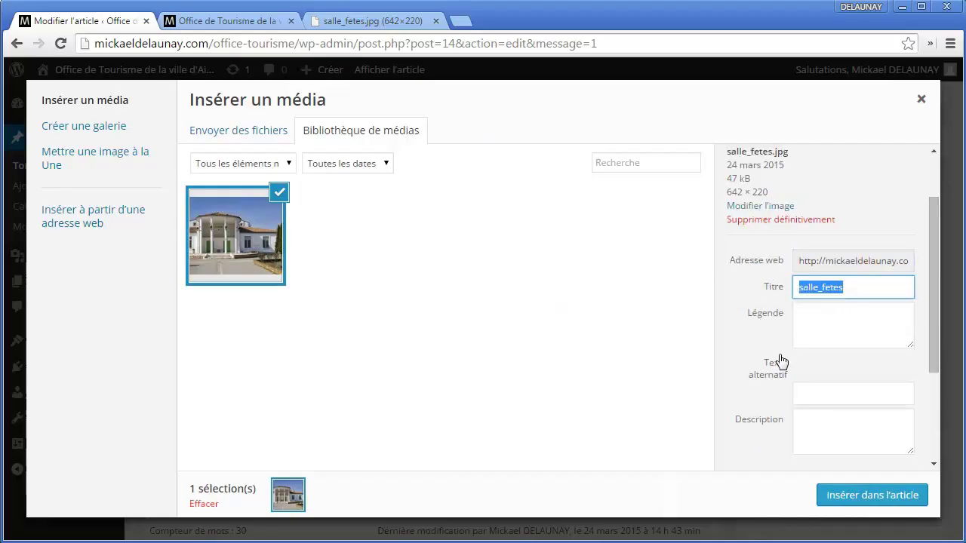
click(841, 287)
scroll(815, 305, up, 1)
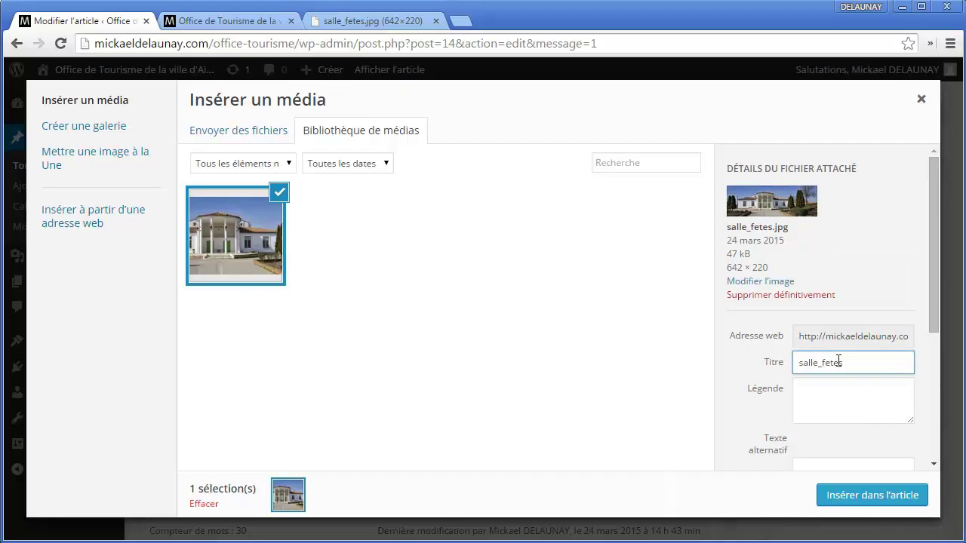
drag(806, 361, 766, 334)
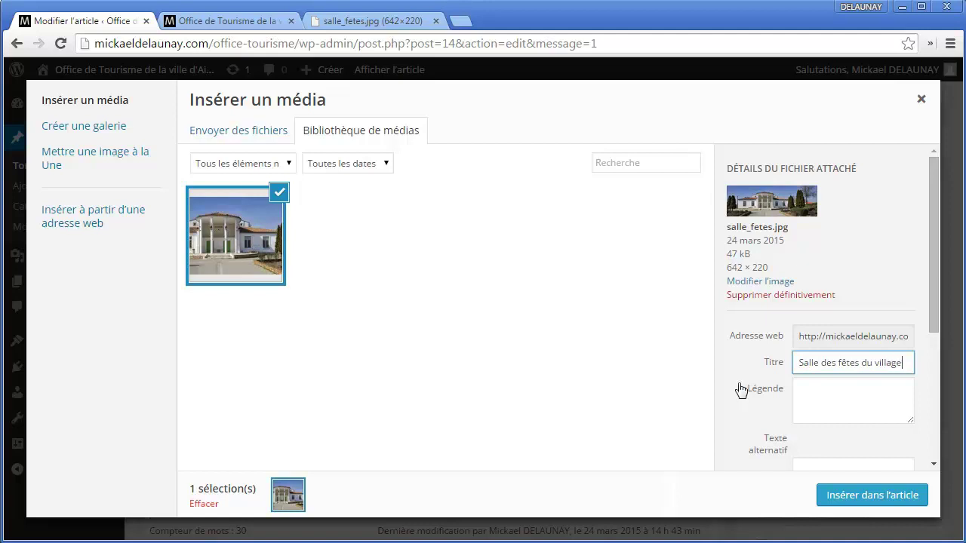
- Insert the image into the article at size Moyenne – 300 × 103, with no alignment, linked to Fichier média, leaving the other text fields empty
scroll(840, 368, down, 2)
scroll(834, 231, down, 1)
click(820, 190)
click(820, 238)
click(819, 297)
scroll(819, 303, down, 1)
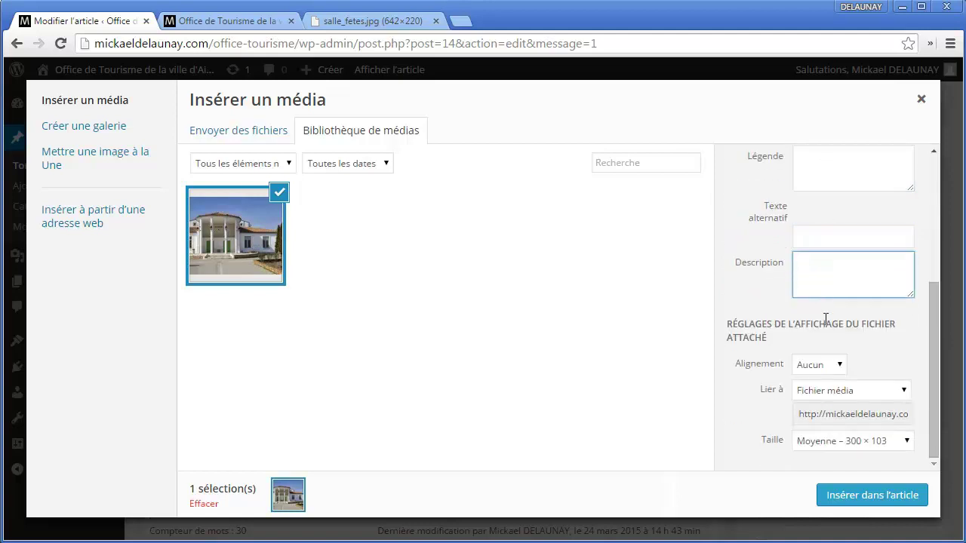
click(845, 504)
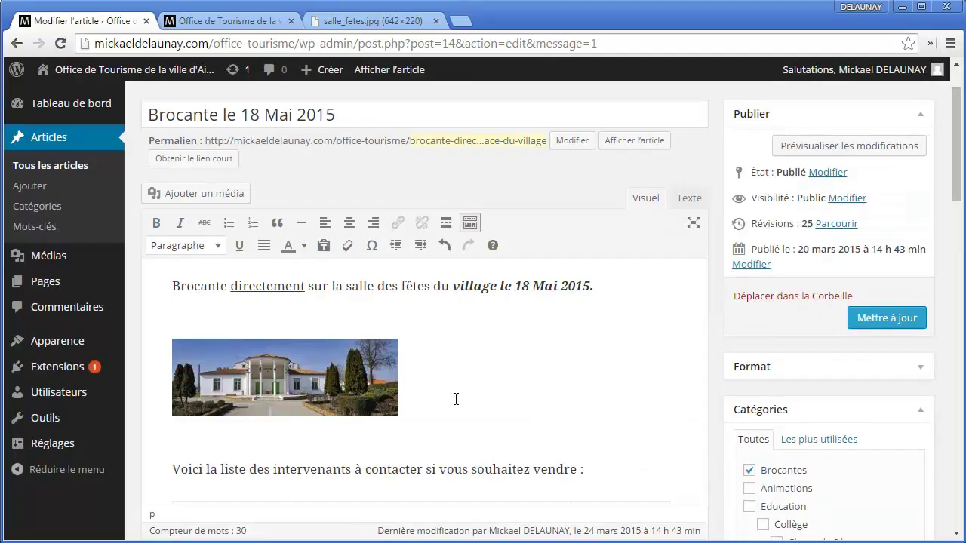
- Save the article update and reload the public Office de Tourisme page
click(902, 317)
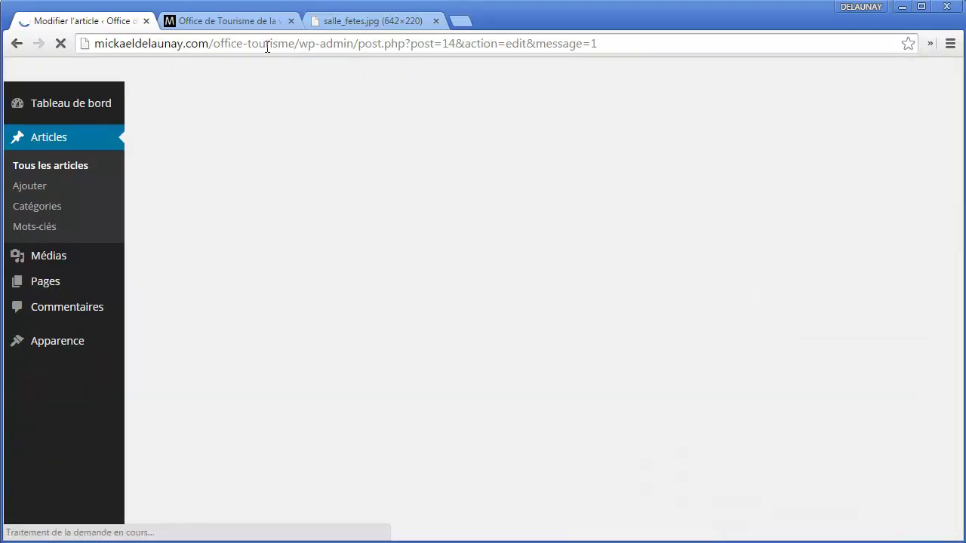
click(240, 21)
key(F5)
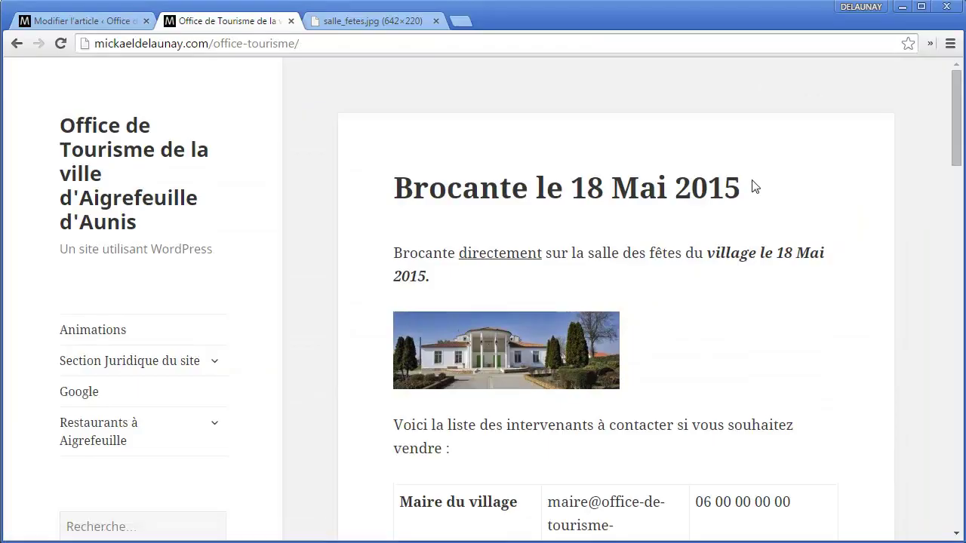
- Follow the article image's link to check the address of its full-size file, and return to the public page
click(530, 357)
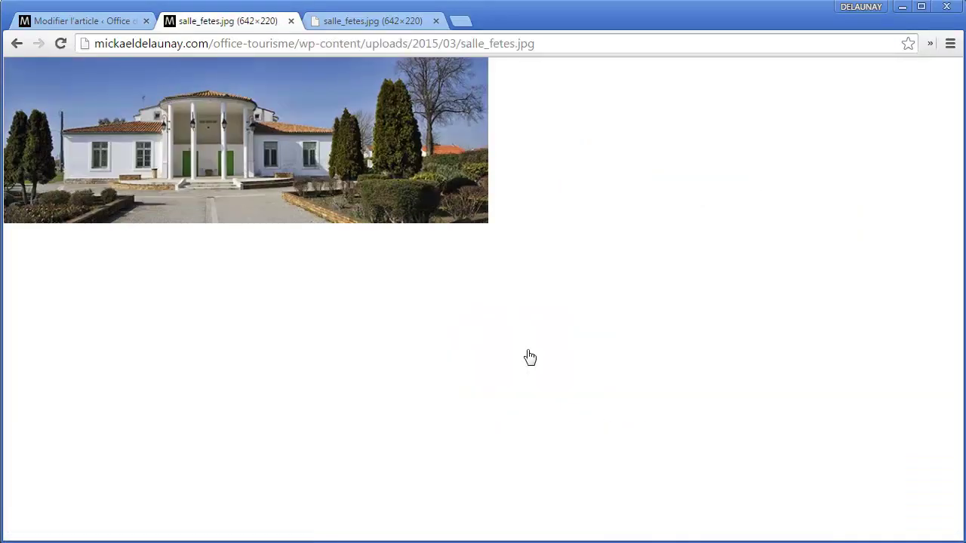
click(369, 43)
click(520, 43)
drag(556, 42, 94, 44)
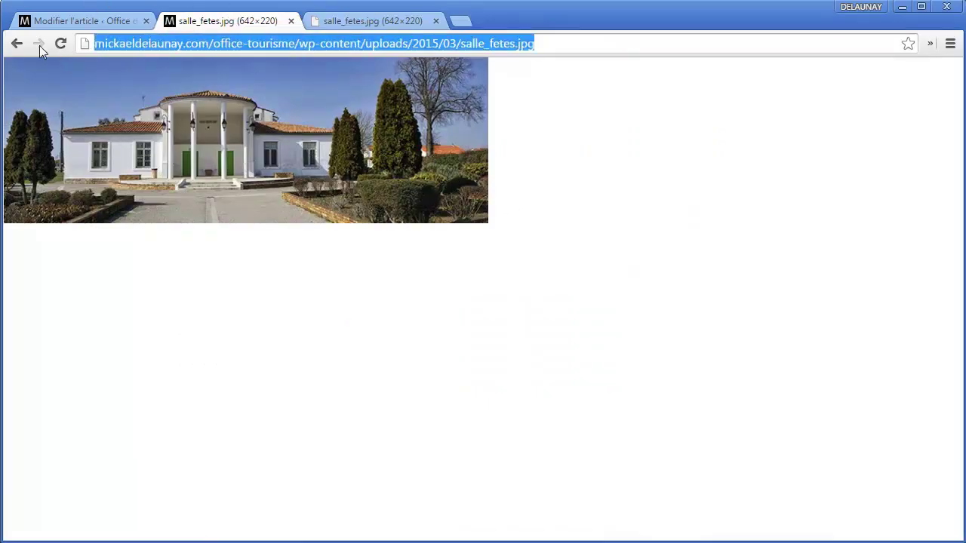
click(16, 43)
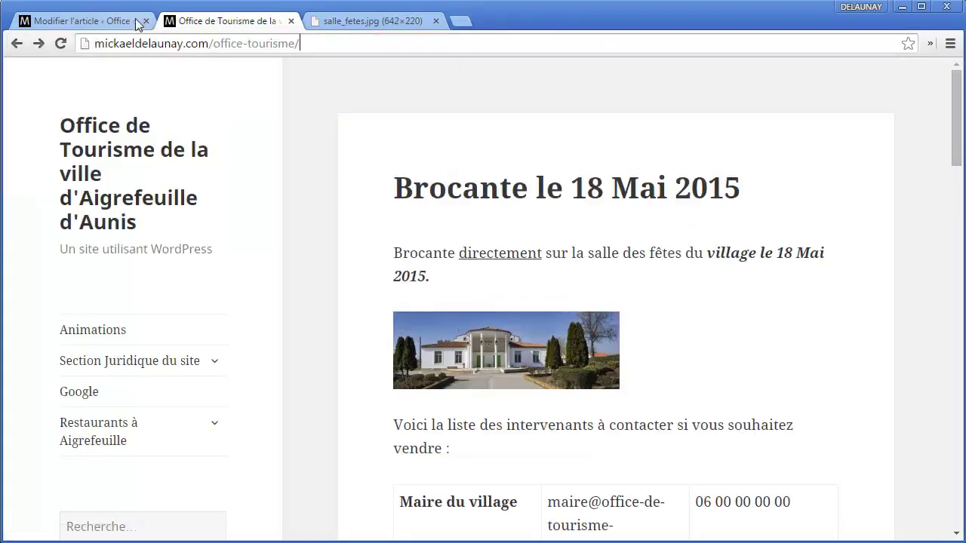
- Return to the article editor and select the inserted salle des fêtes image
click(154, 23)
scroll(621, 231, down, 1)
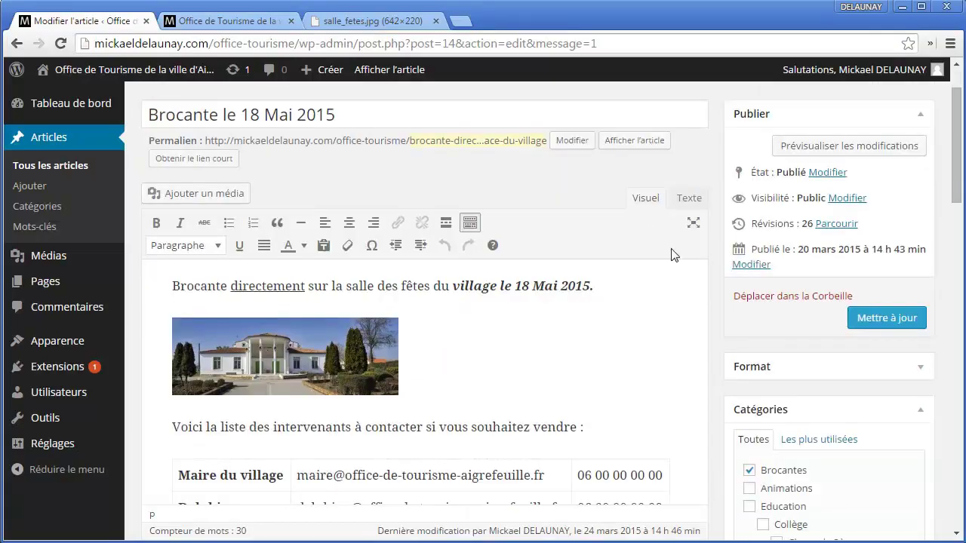
click(332, 352)
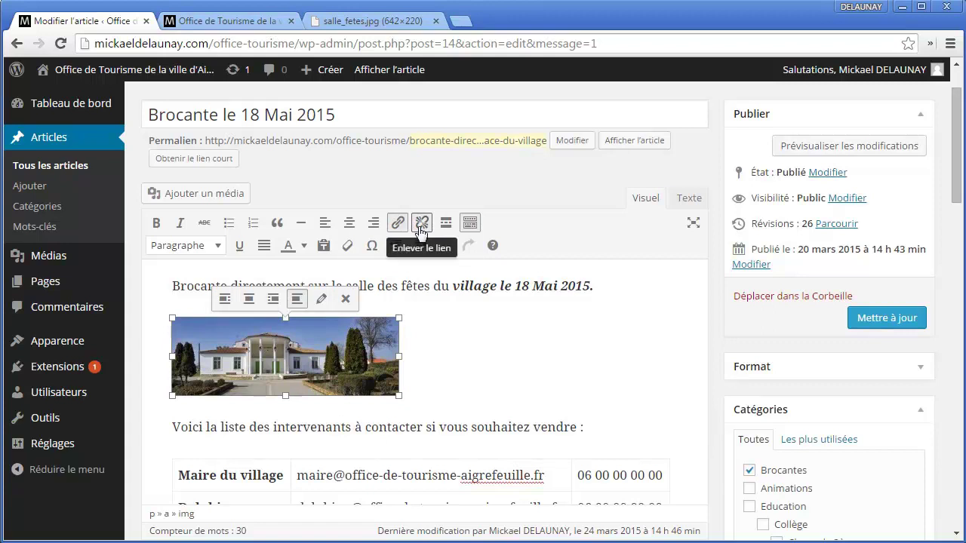
- Open the linked image from the public page again, examine its file address, and go back
click(249, 20)
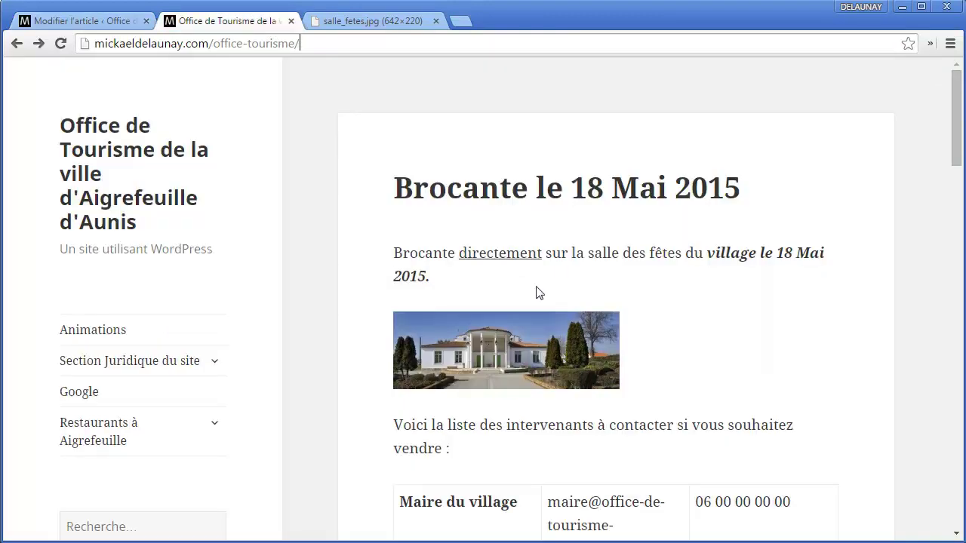
click(511, 333)
click(546, 46)
drag(546, 45, 27, 47)
click(17, 43)
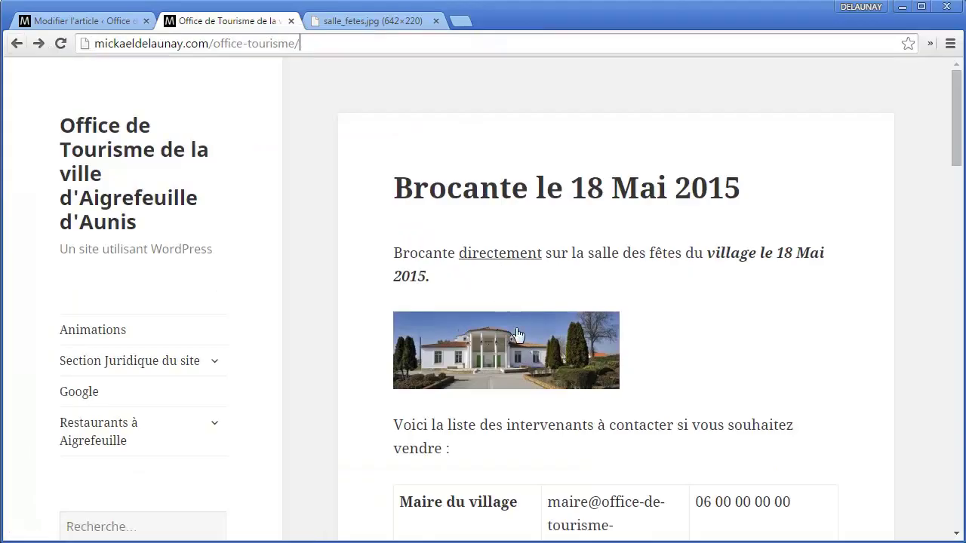
- Try left, centre and right alignment on the image in the editor, and finish with it centred
click(114, 30)
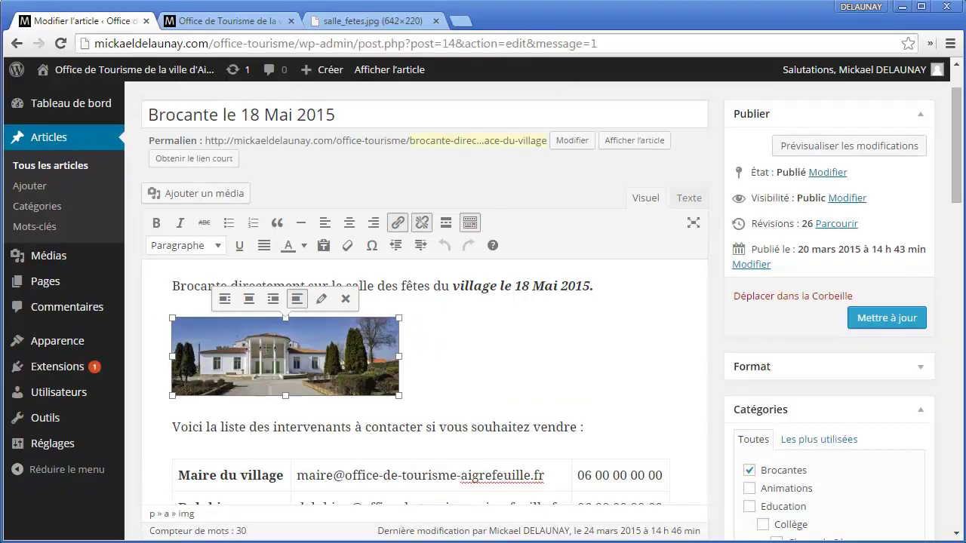
click(224, 311)
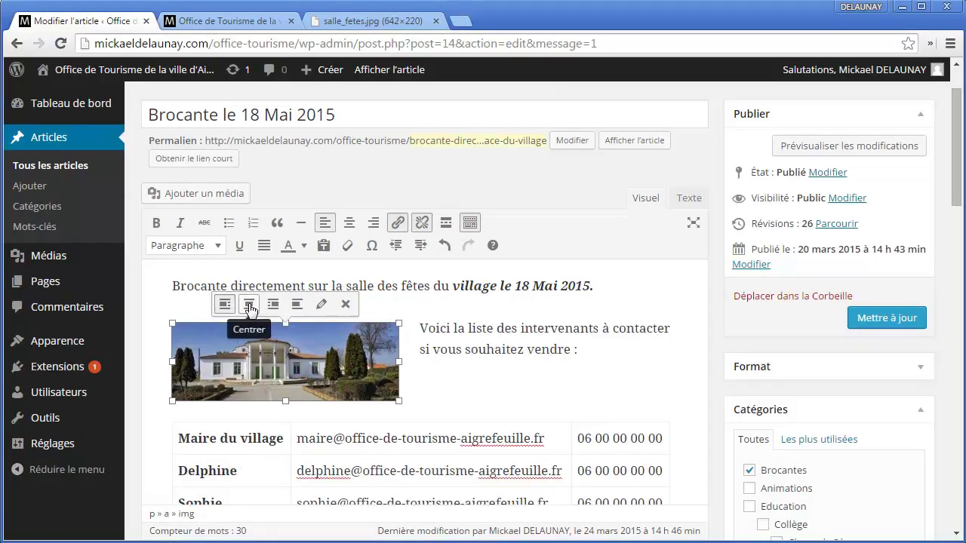
click(250, 305)
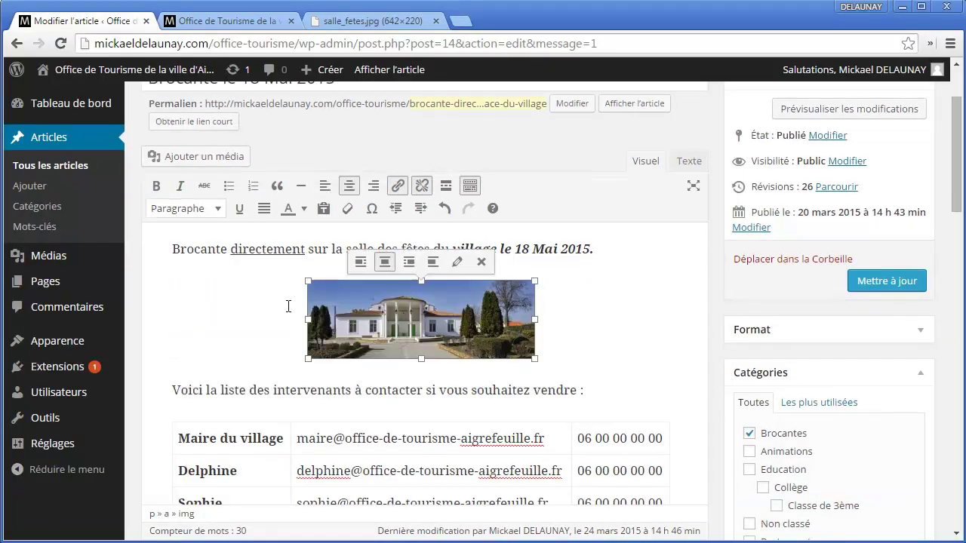
click(414, 262)
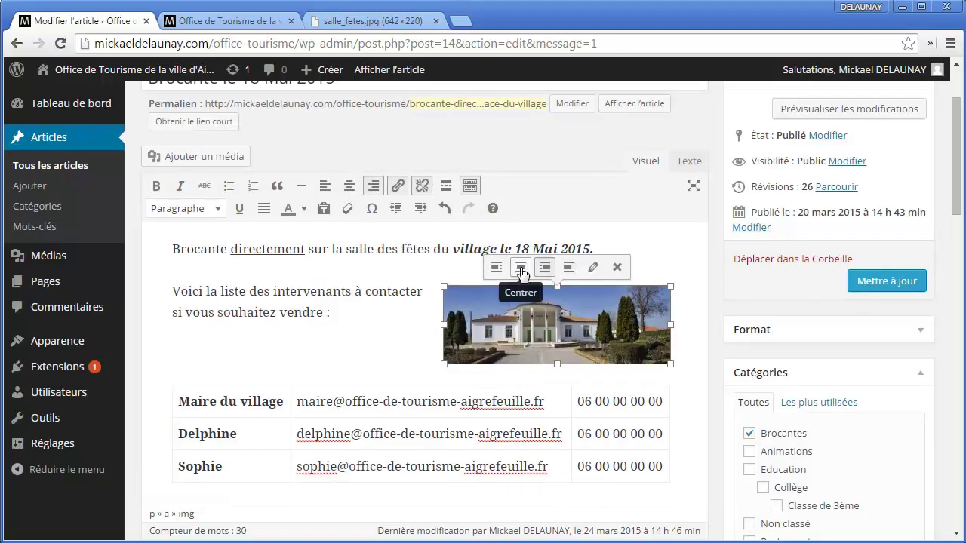
click(521, 274)
scroll(455, 286, up, 1)
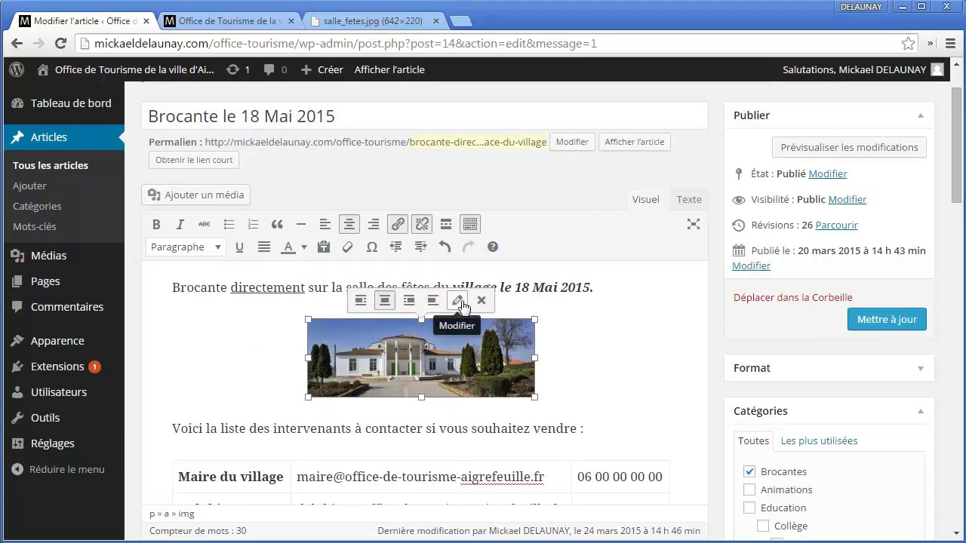
- Remove the image's link by setting Lier à to Aucun in its details, and apply the change
click(459, 302)
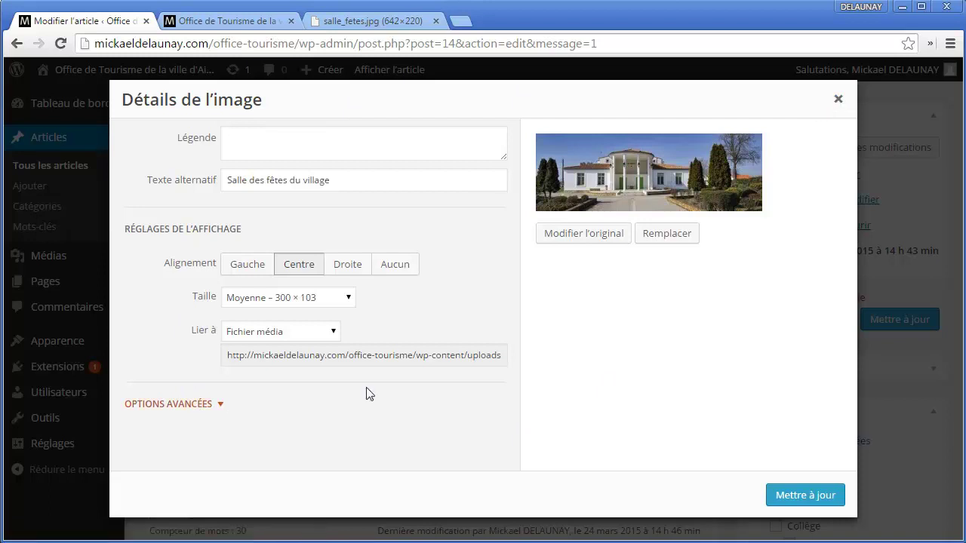
drag(193, 332, 214, 332)
click(229, 333)
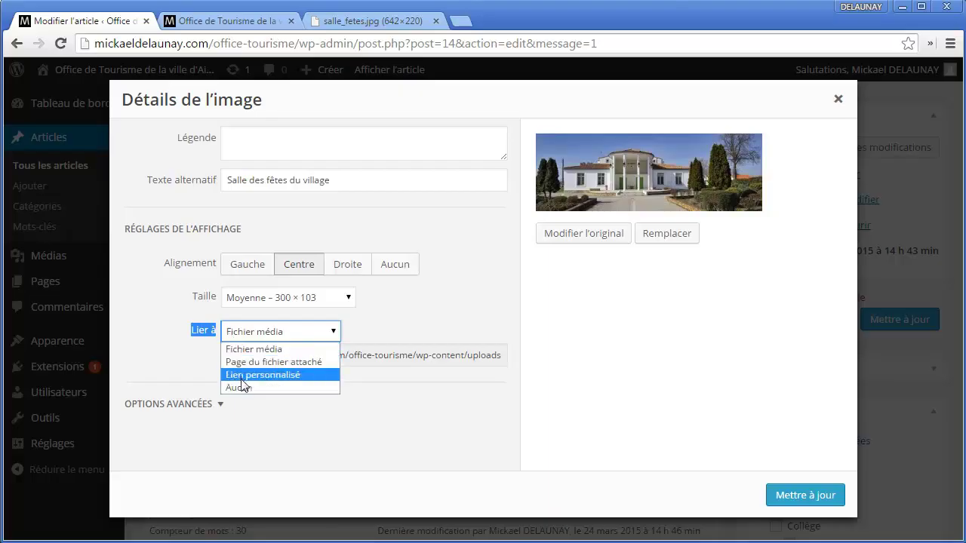
click(240, 386)
click(243, 334)
click(241, 388)
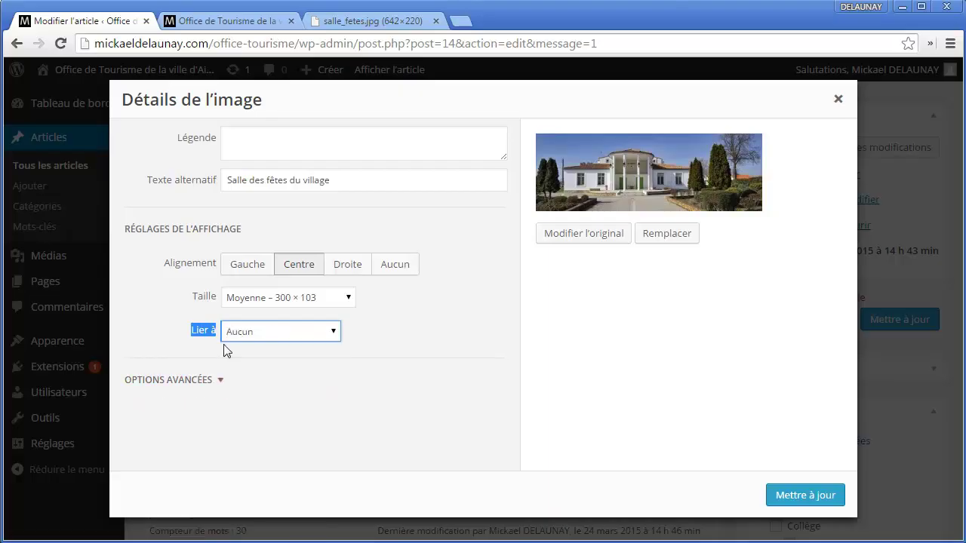
click(793, 496)
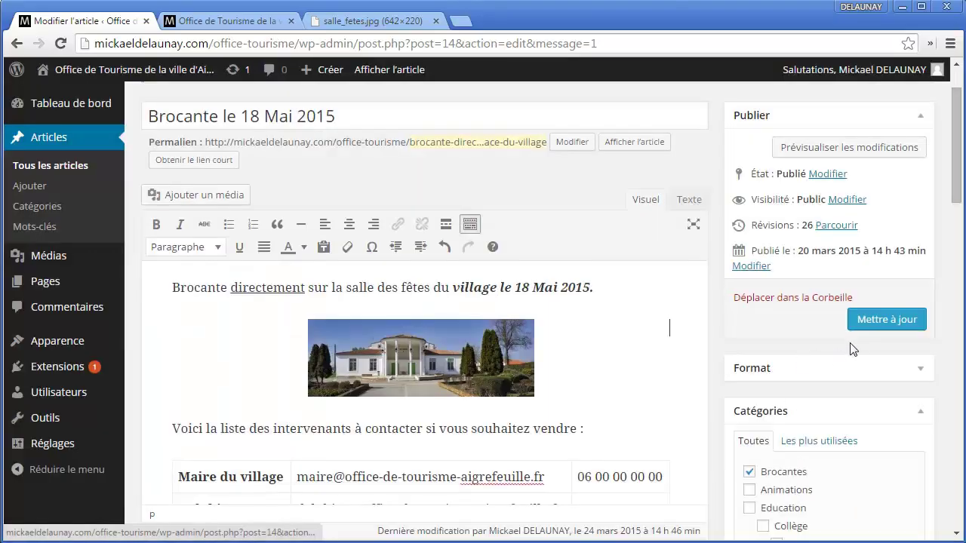
- Update the article with the centred, unlinked image and refresh the public page
click(869, 326)
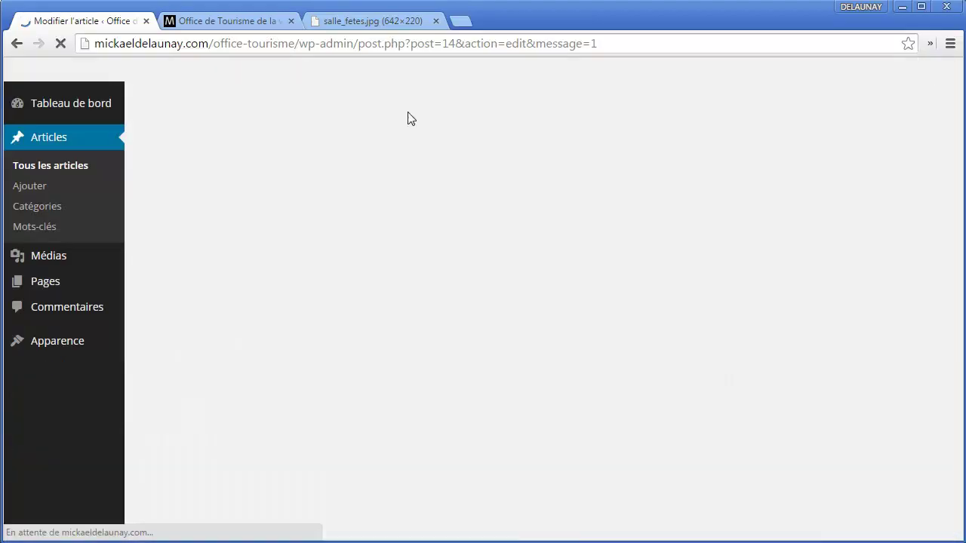
click(247, 28)
click(61, 43)
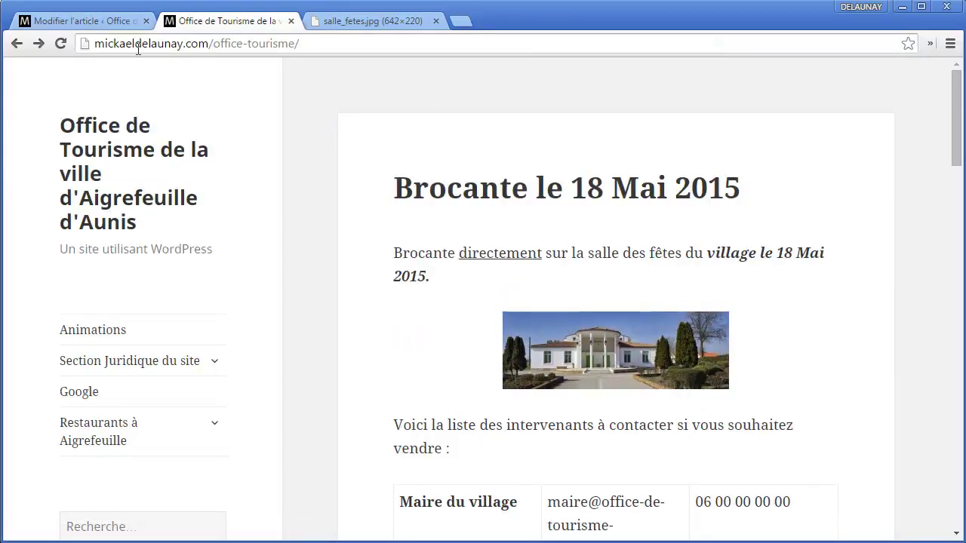
- Enlarge the centred image in the editor to about 527 × 181 px using its corner handles
click(126, 23)
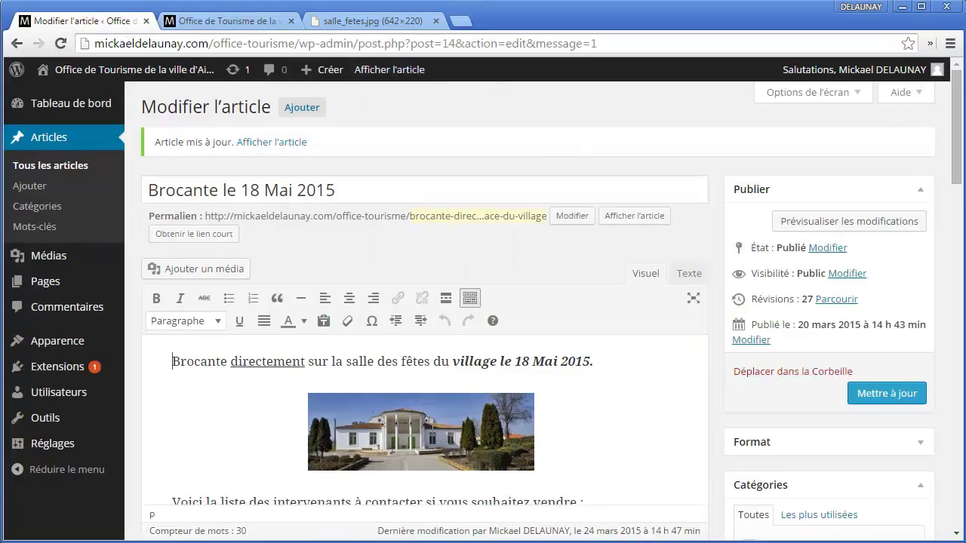
click(458, 427)
scroll(437, 258, down, 2)
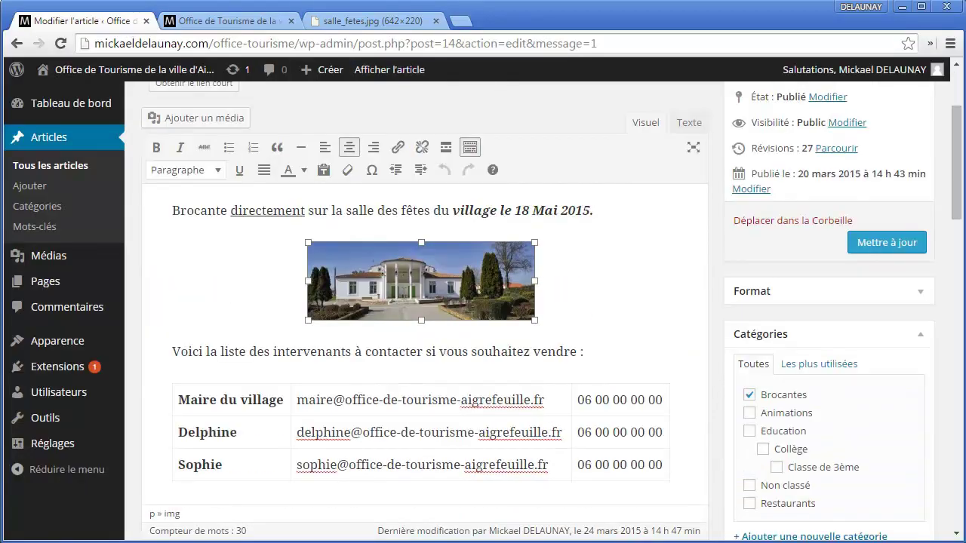
drag(307, 320, 184, 384)
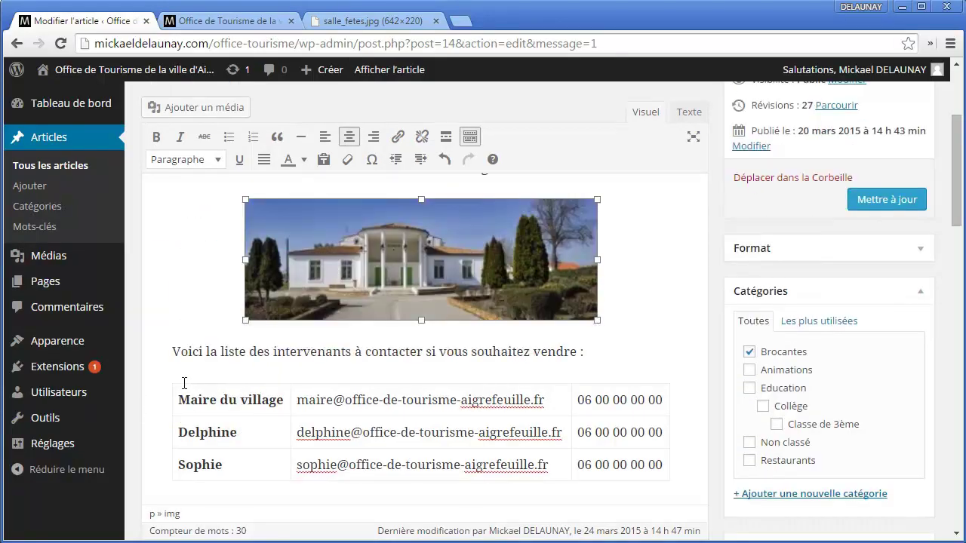
scroll(526, 347, up, 1)
drag(597, 395, 647, 405)
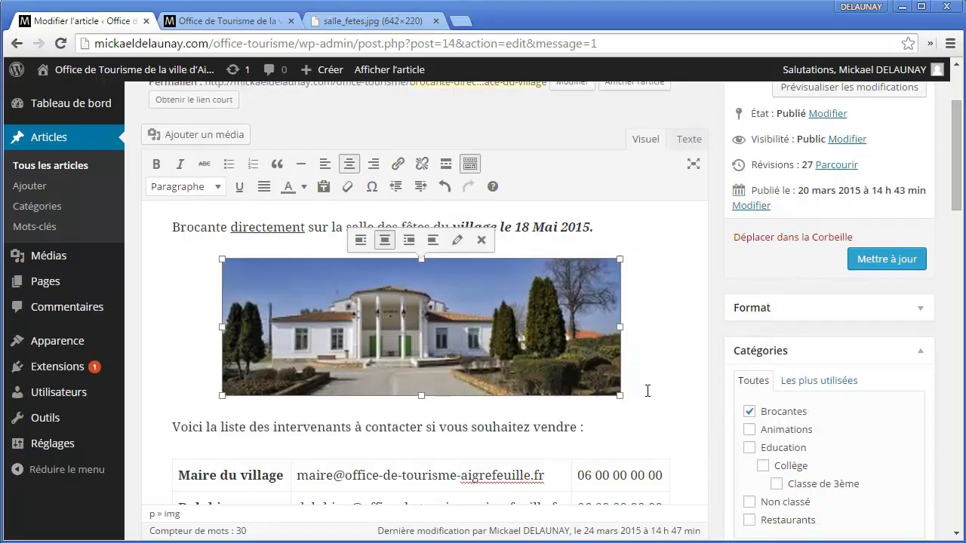
- Try the Miniature and Moyenne sizes in the image details, and finish by applying Taille originale – 642 × 220
click(458, 241)
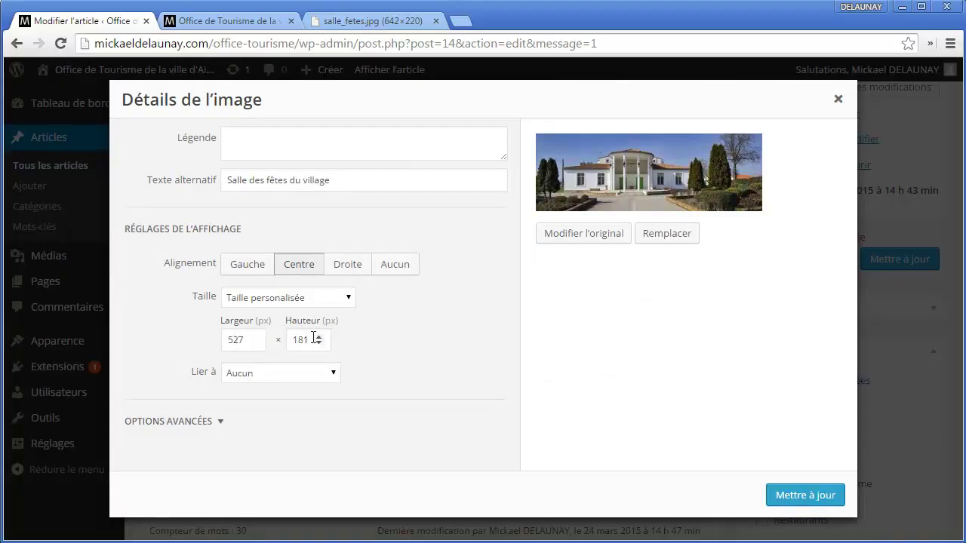
click(341, 300)
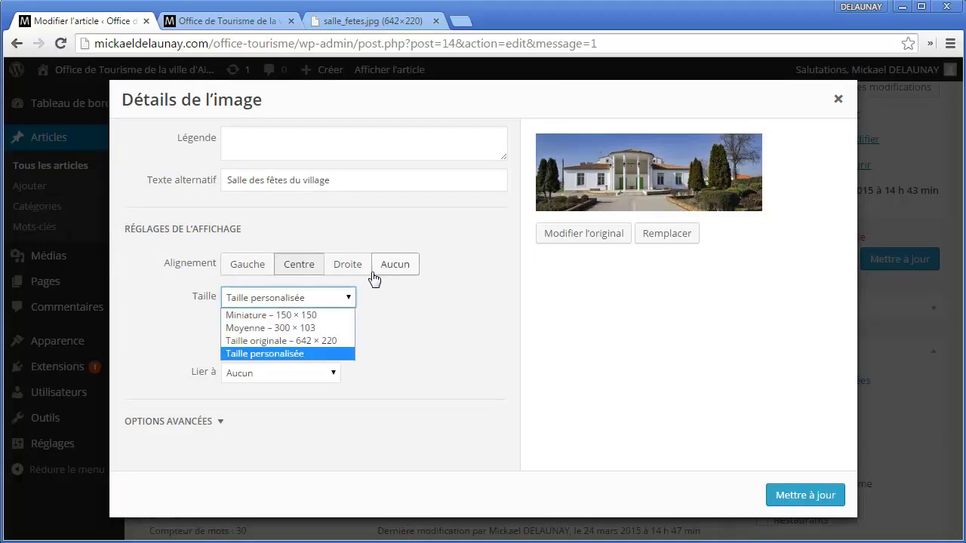
click(328, 314)
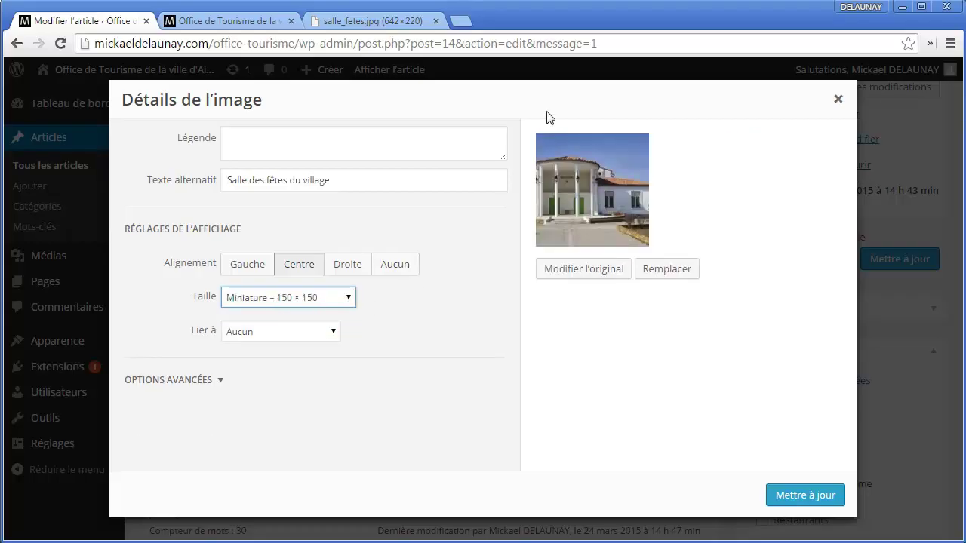
click(316, 301)
click(323, 326)
click(317, 299)
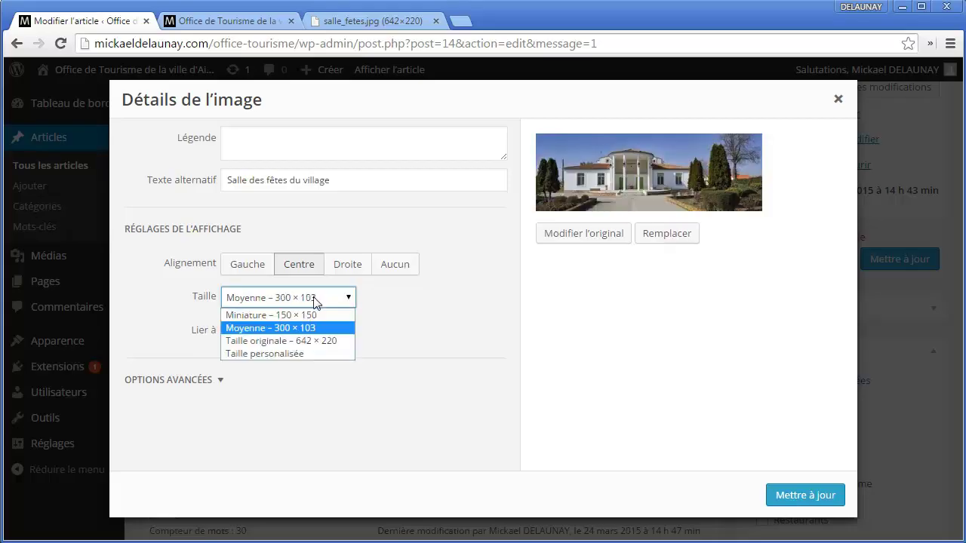
click(306, 344)
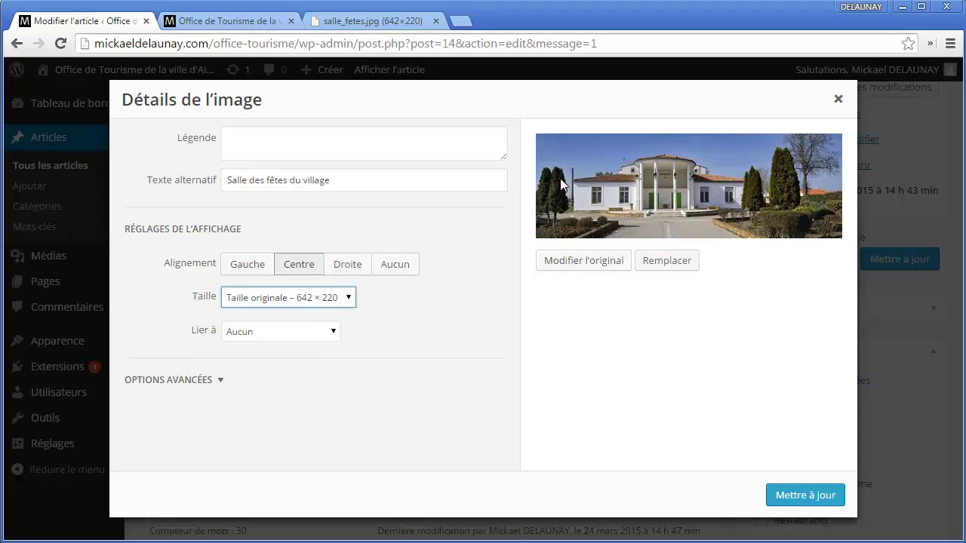
click(804, 495)
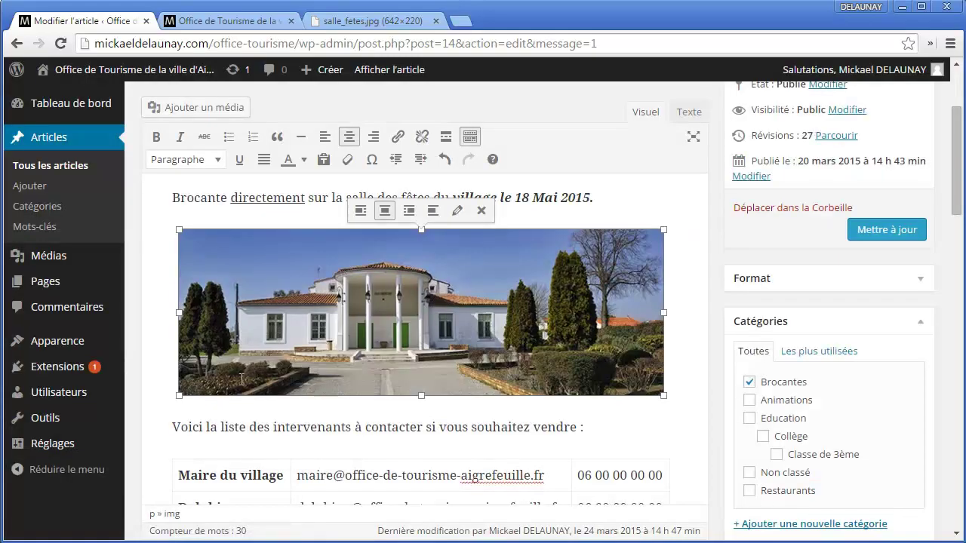
- Update the article with the full-size image, and refresh the public site to check the published result
click(208, 423)
click(910, 235)
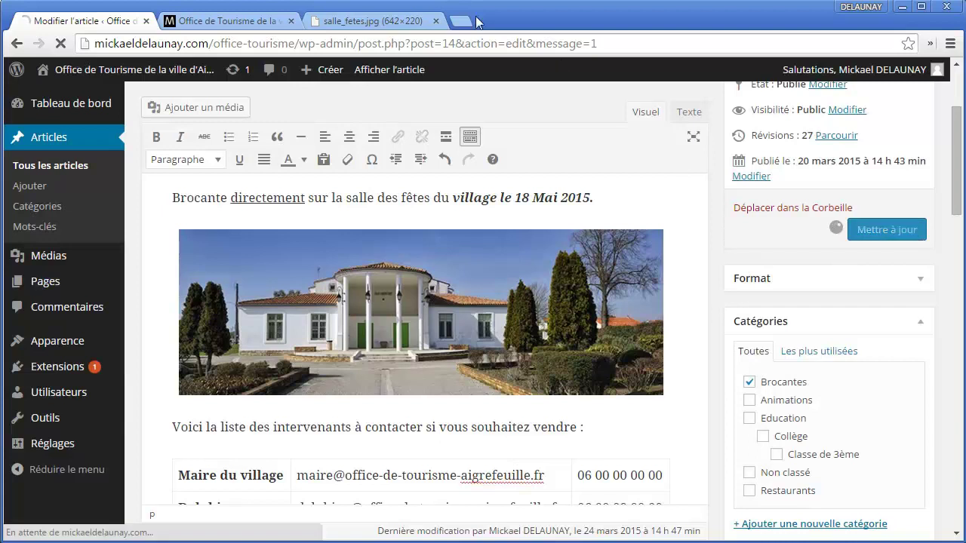
click(257, 25)
click(64, 44)
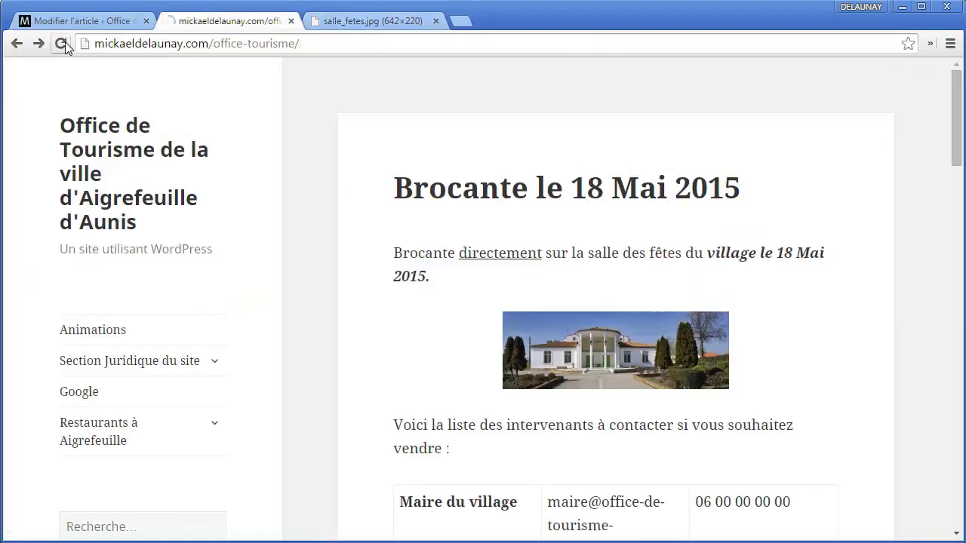
scroll(739, 321, down, 3)
scroll(573, 350, up, 3)
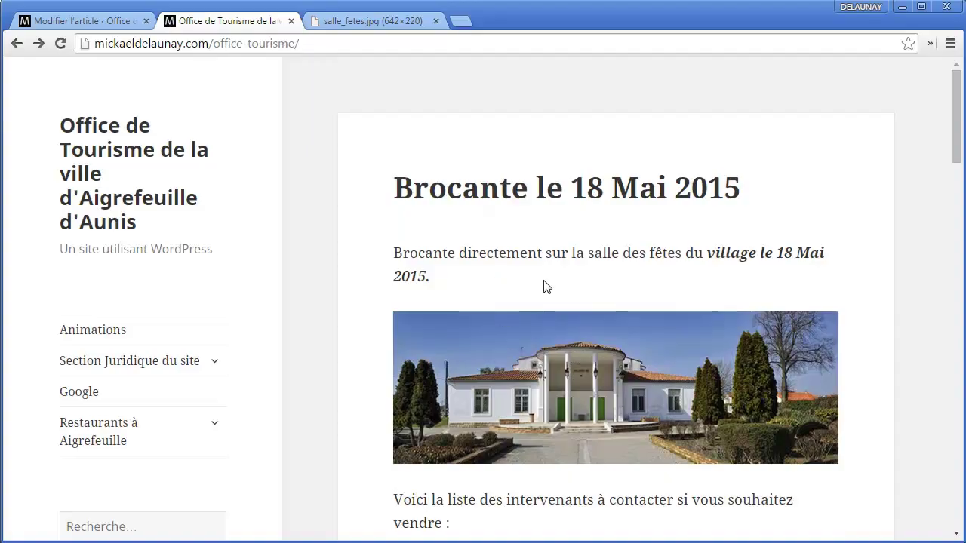
scroll(527, 323, down, 1)
scroll(527, 323, up, 1)
- Examine the article on the public site, and open its own page to check the image's display
click(110, 139)
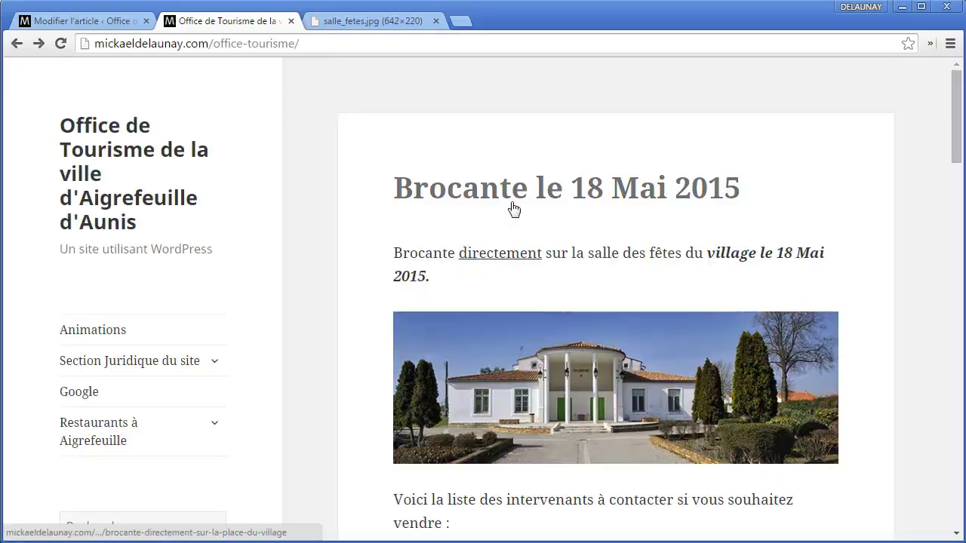
scroll(586, 351, down, 6)
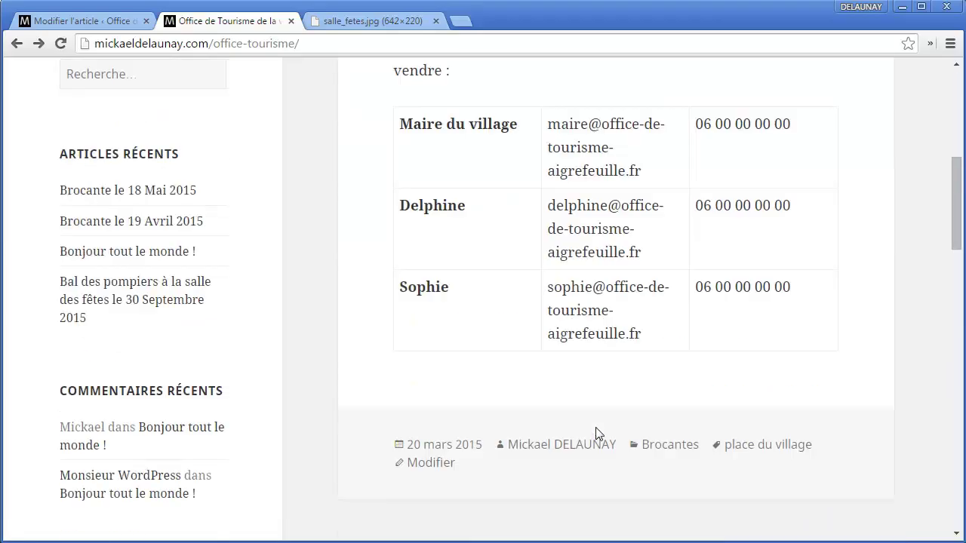
scroll(679, 308, up, 6)
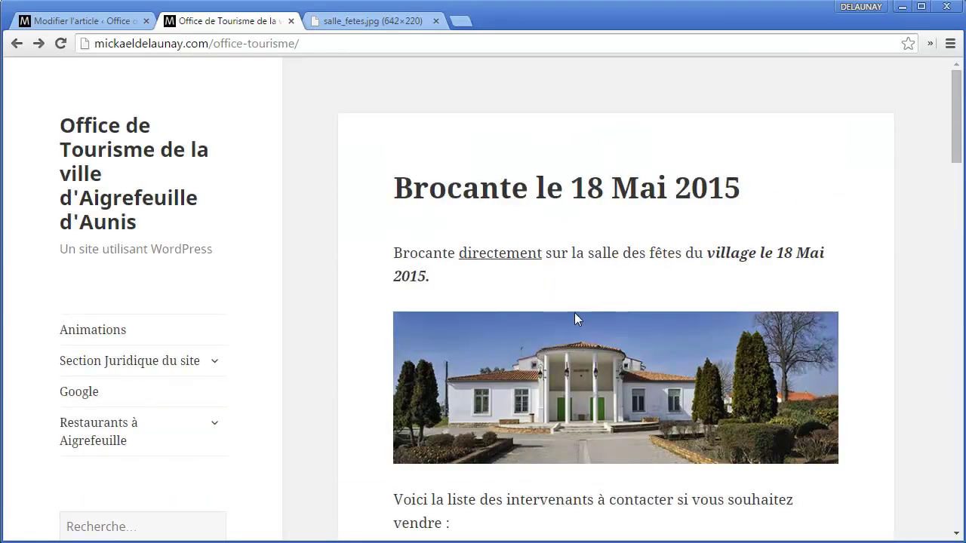
click(551, 183)
scroll(547, 302, down, 3)
scroll(535, 325, up, 2)
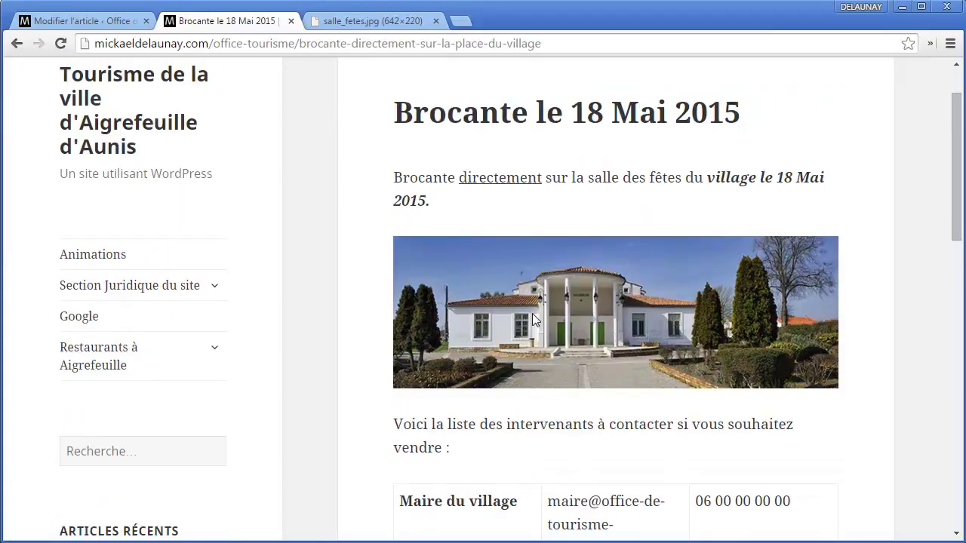
scroll(123, 291, down, 1)
scroll(182, 287, up, 1)
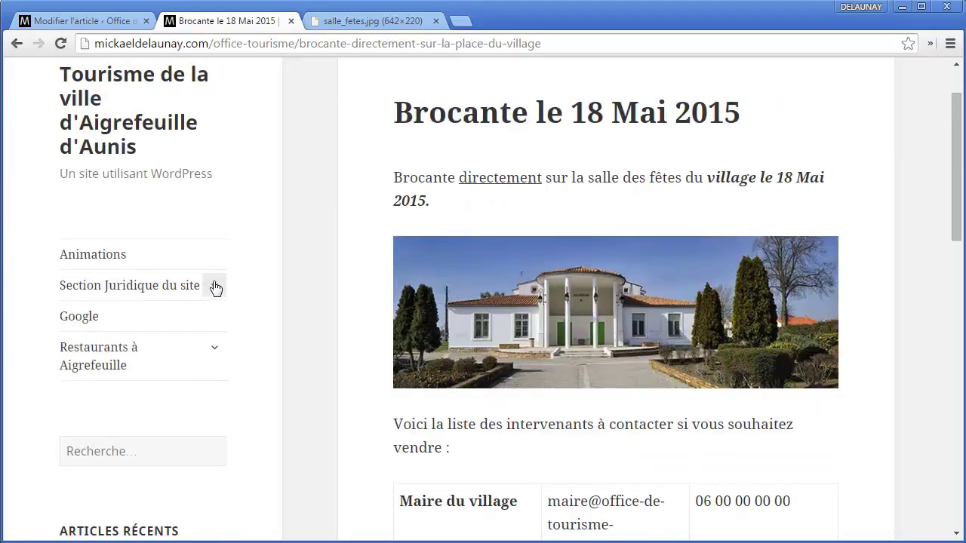
- Return to the article editor and review the image's details without changing anything
click(114, 21)
scroll(504, 291, down, 1)
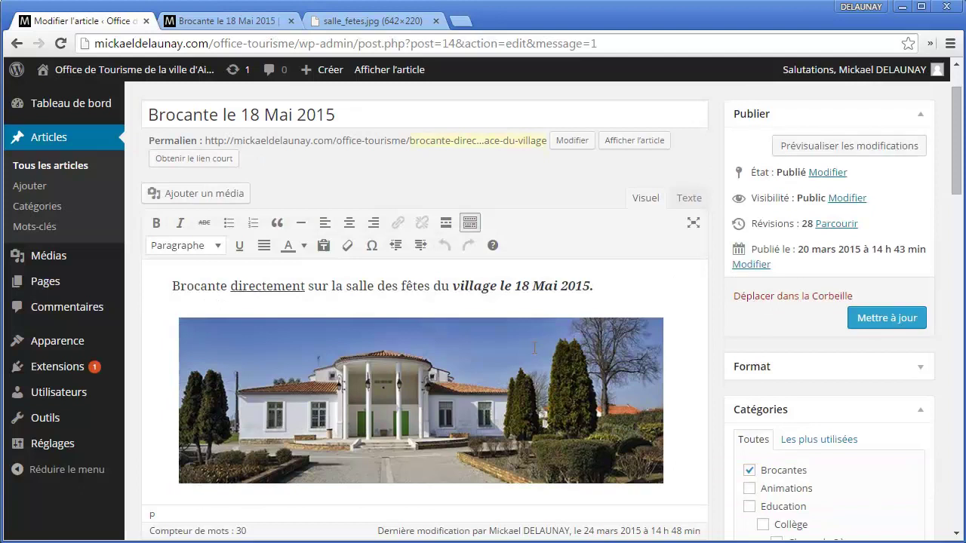
scroll(534, 348, down, 6)
scroll(550, 362, up, 6)
click(491, 373)
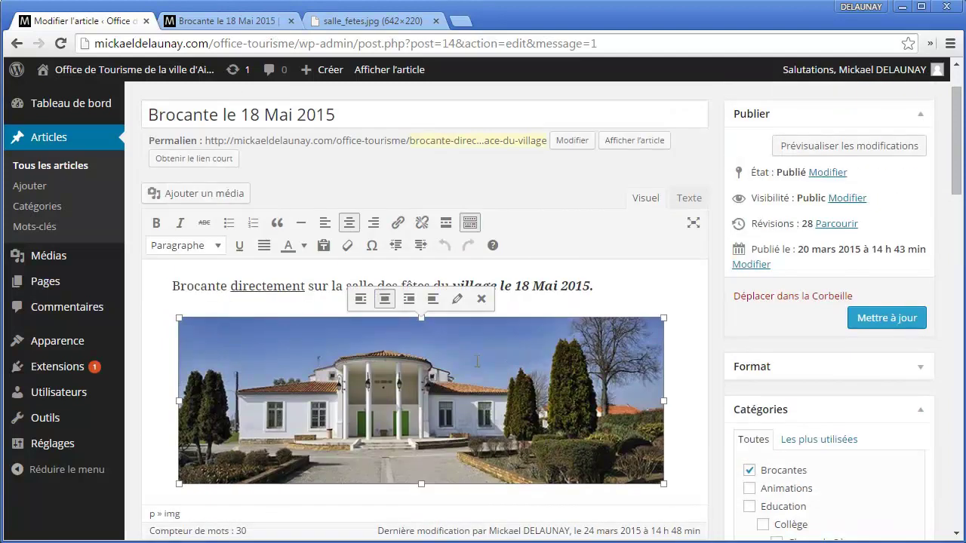
click(457, 299)
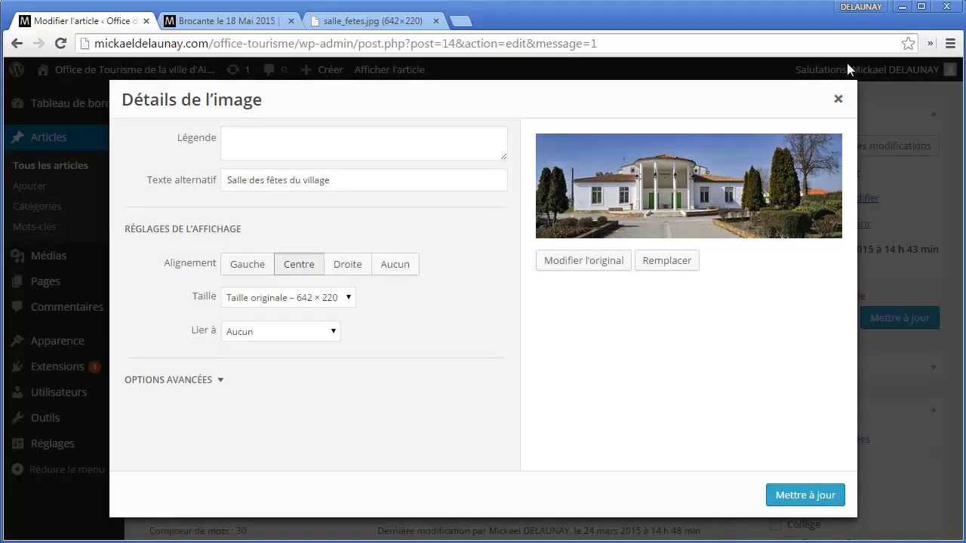
click(838, 99)
click(688, 331)
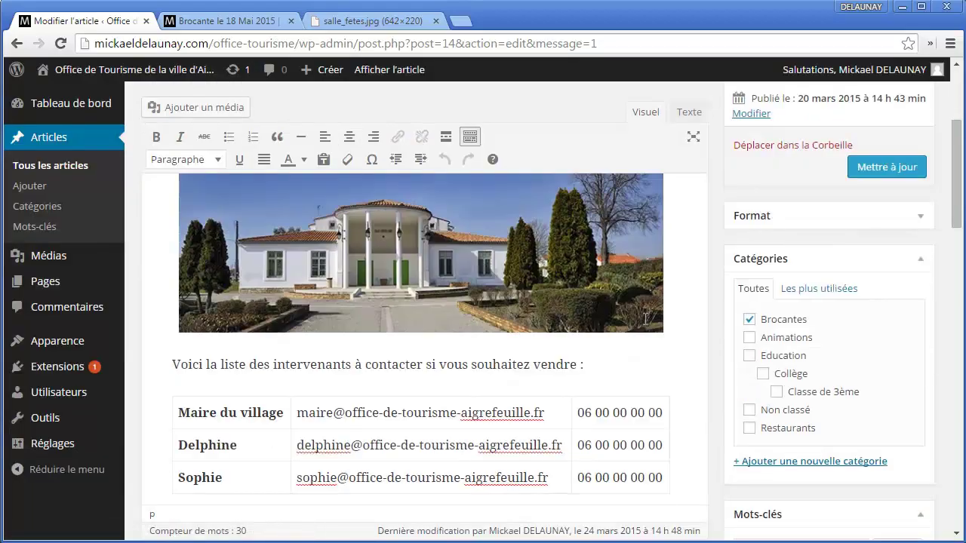
- Insert a second, medium-size copy of salle_fetes.jpg on a new line between "Voici la liste des intervenants" and the contact table
click(603, 363)
key(Return)
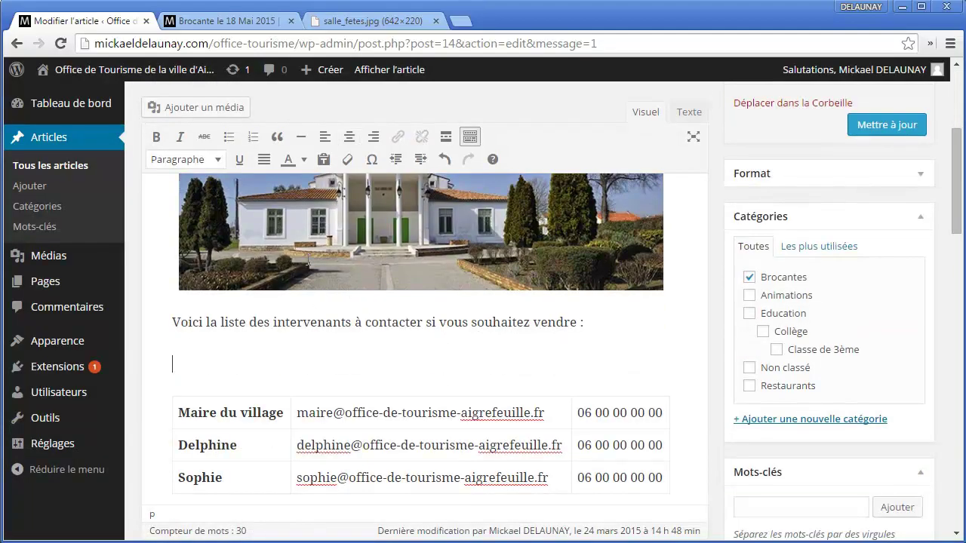
click(209, 112)
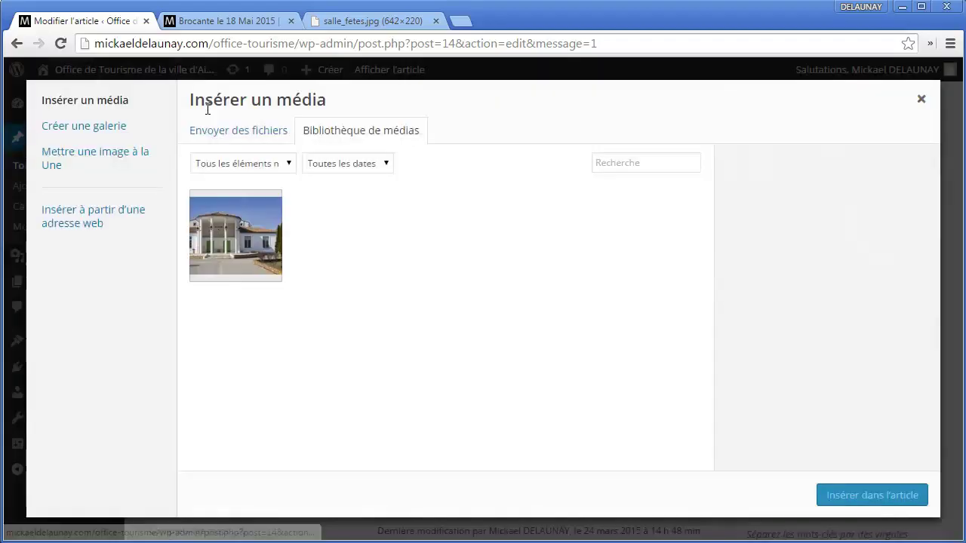
click(231, 239)
scroll(797, 302, down, 2)
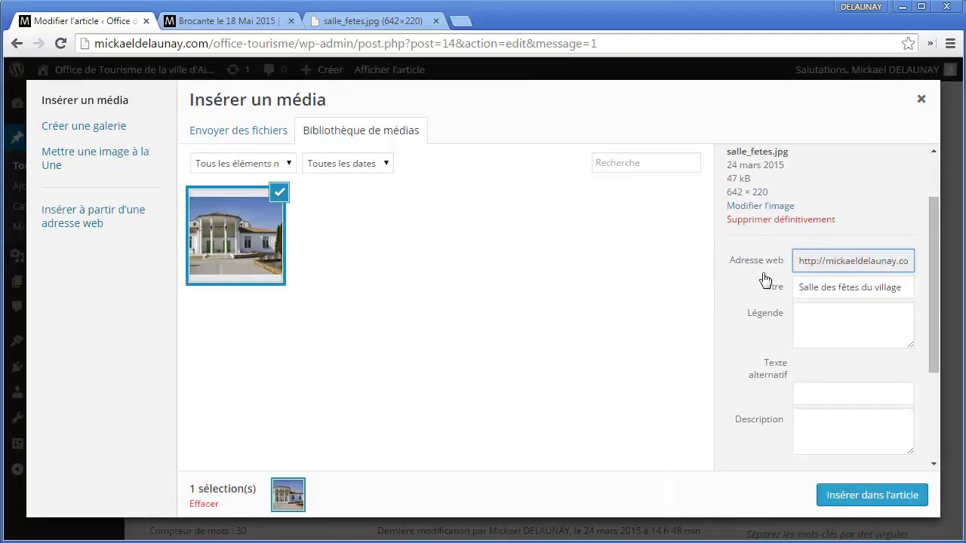
scroll(814, 240, down, 1)
click(814, 242)
click(812, 319)
click(822, 347)
scroll(827, 346, down, 1)
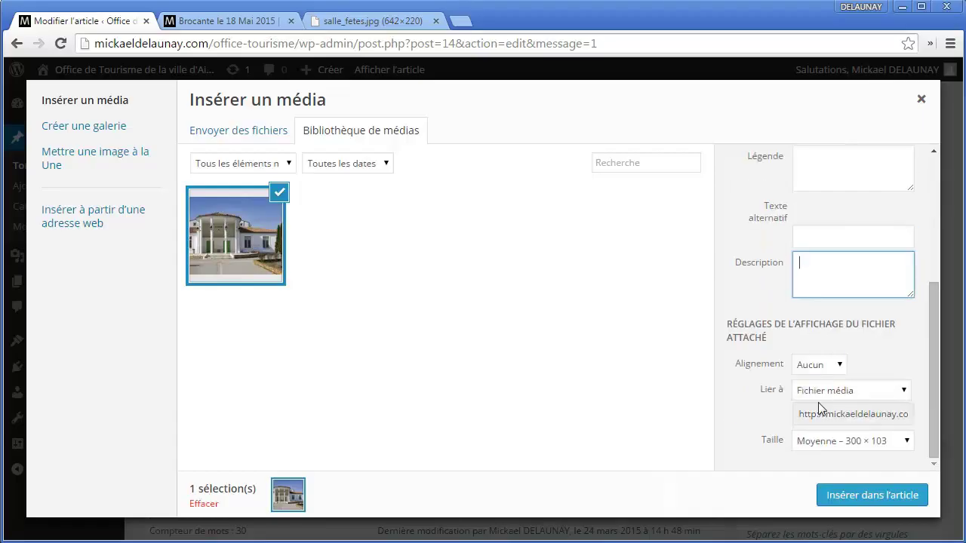
scroll(814, 242, up, 3)
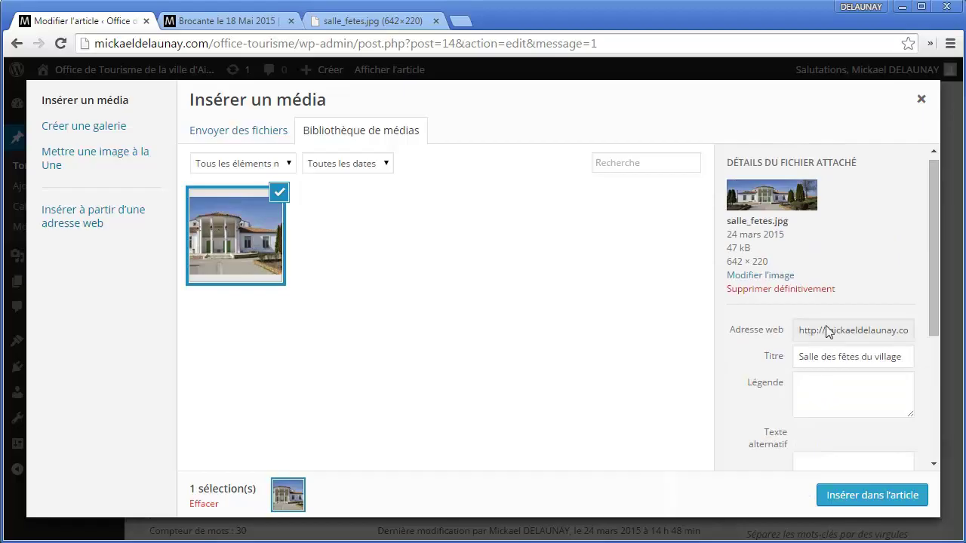
scroll(830, 355, down, 2)
click(845, 500)
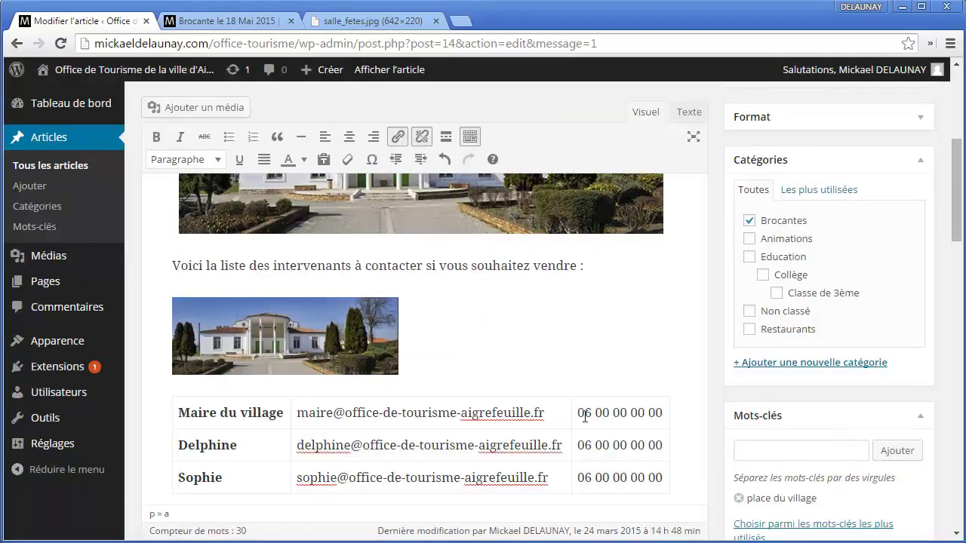
- Review the second image's alignment, size and link settings in its details, and close them unchanged
click(352, 348)
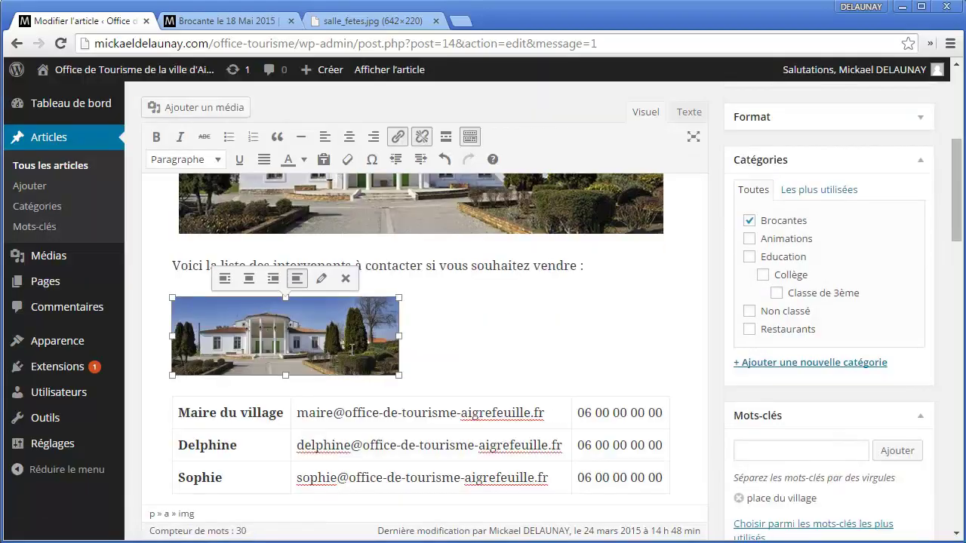
click(320, 279)
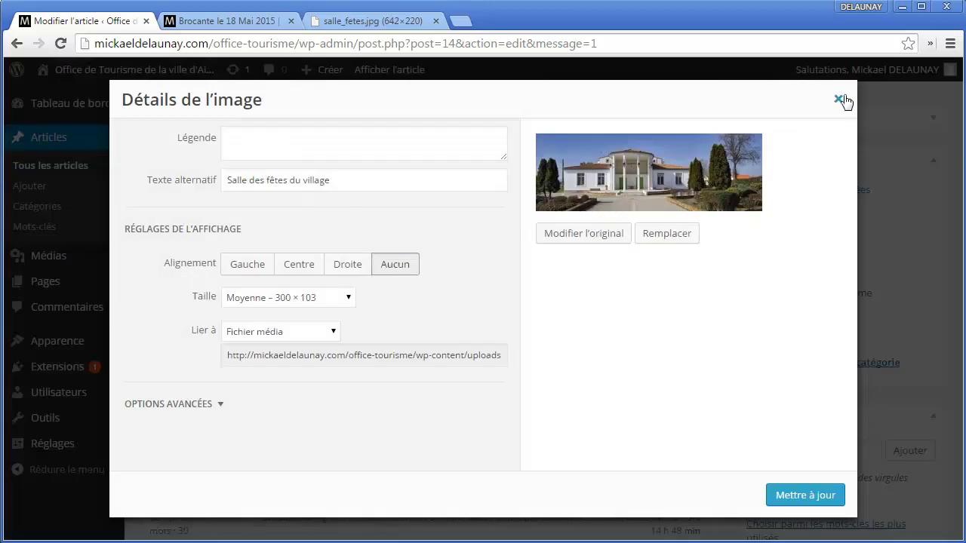
click(839, 98)
click(444, 337)
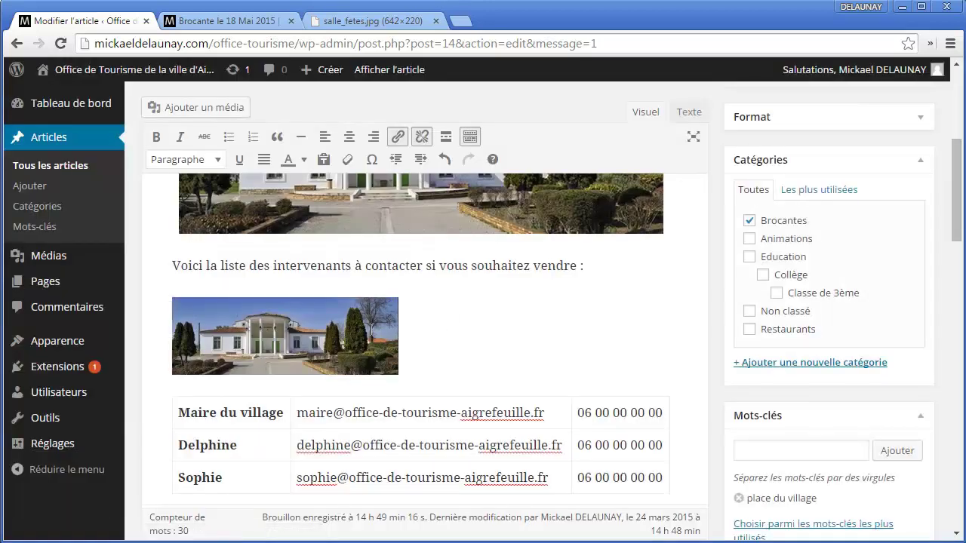
- Delete the second image above the contact table, and undo the deletion
click(361, 329)
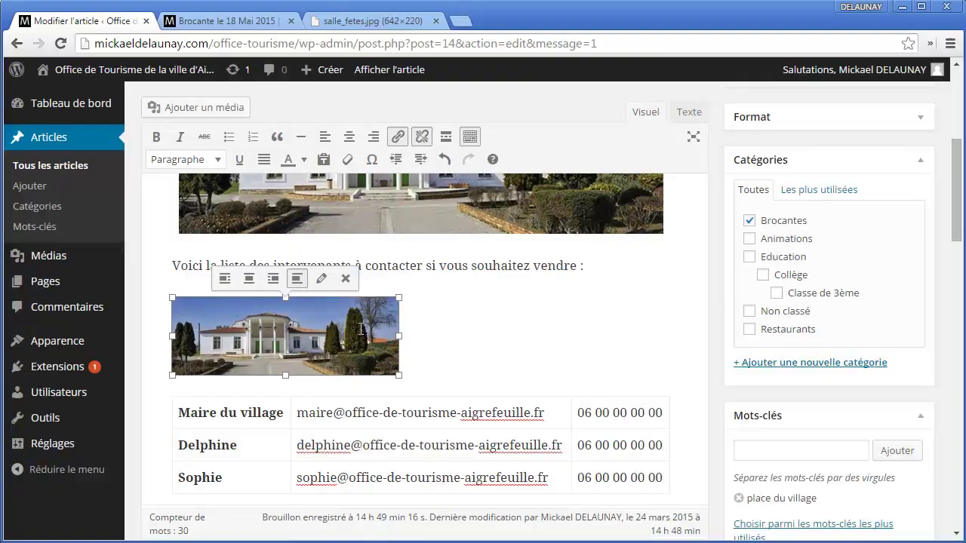
key(Delete)
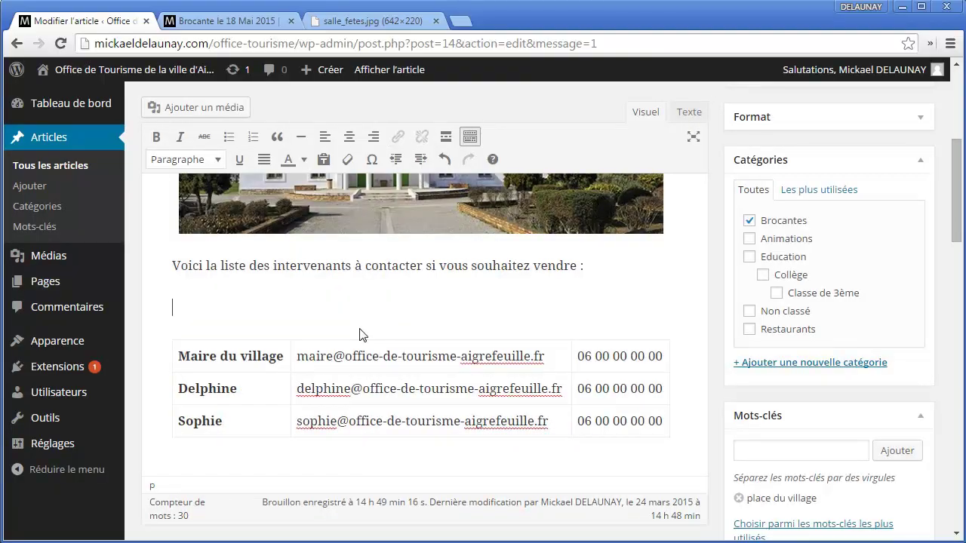
key(ctrl+z)
- Remove the second image above the contact table using its Supprimer command
scroll(506, 273, up, 2)
click(352, 408)
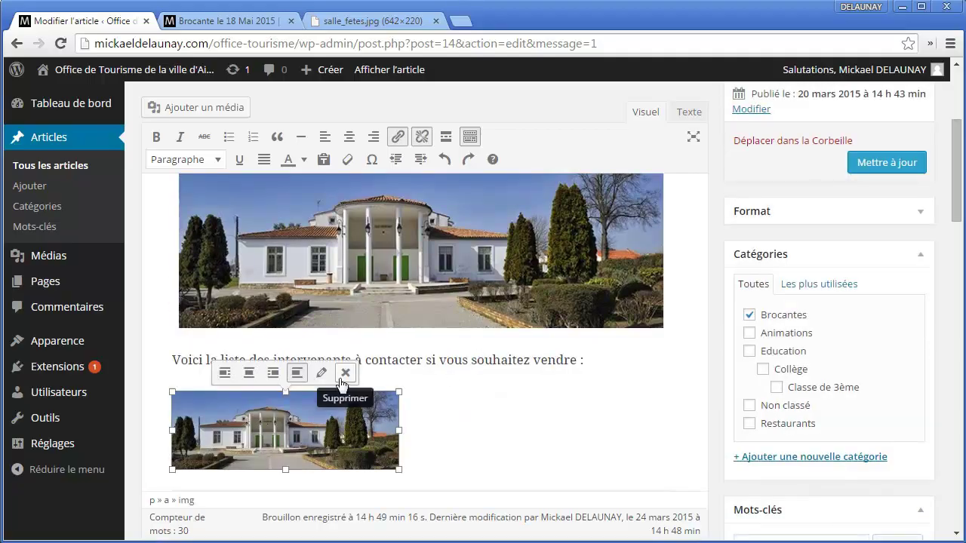
click(345, 372)
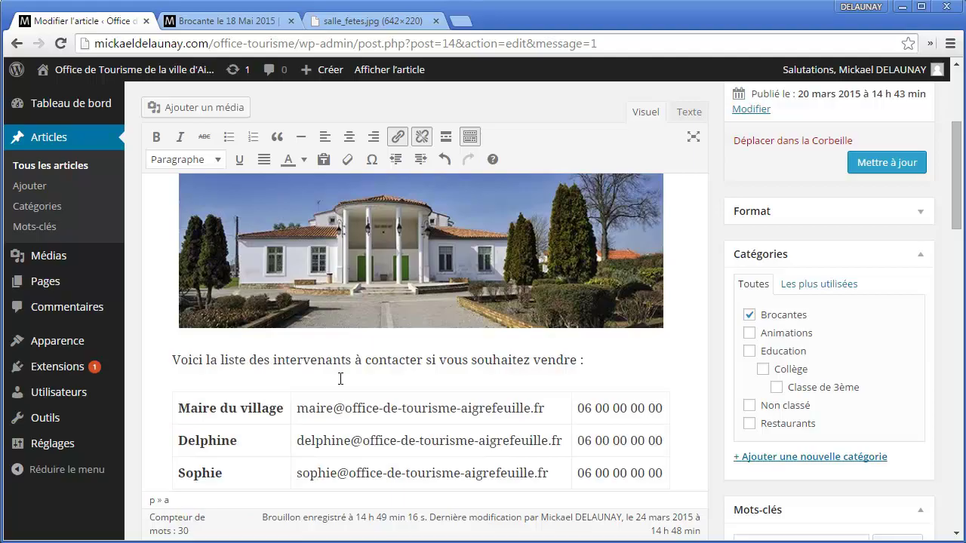
- Align the remaining full-size image left in the article
scroll(341, 378, up, 5)
click(355, 389)
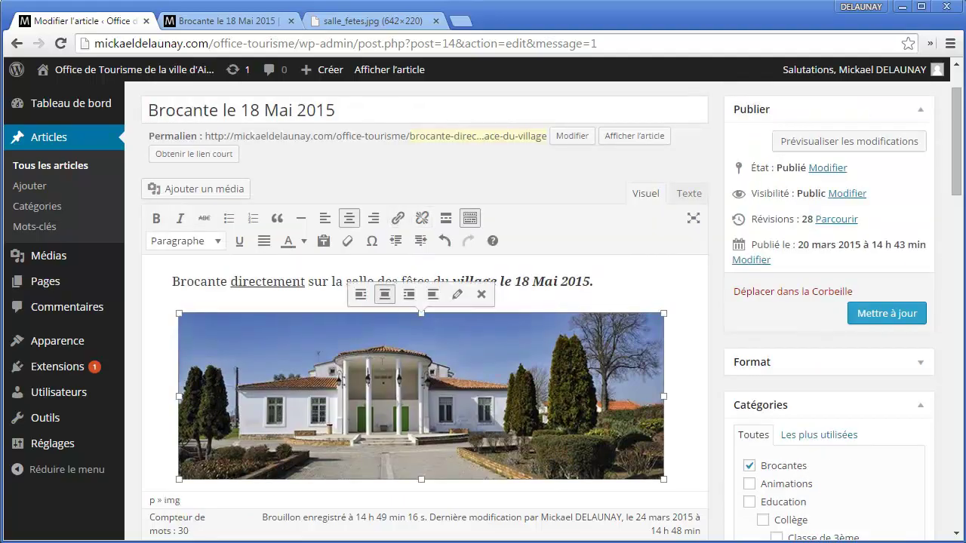
click(361, 295)
scroll(547, 352, down, 1)
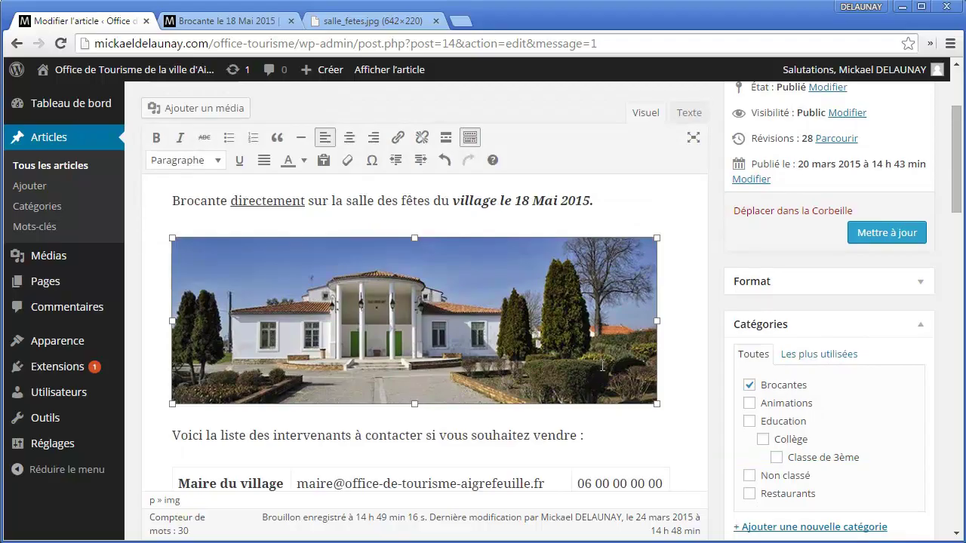
- Shrink the left-aligned image proportionally to just under half the text width, so the text wraps beside it
drag(656, 404, 453, 333)
drag(476, 243, 446, 294)
click(544, 291)
click(445, 311)
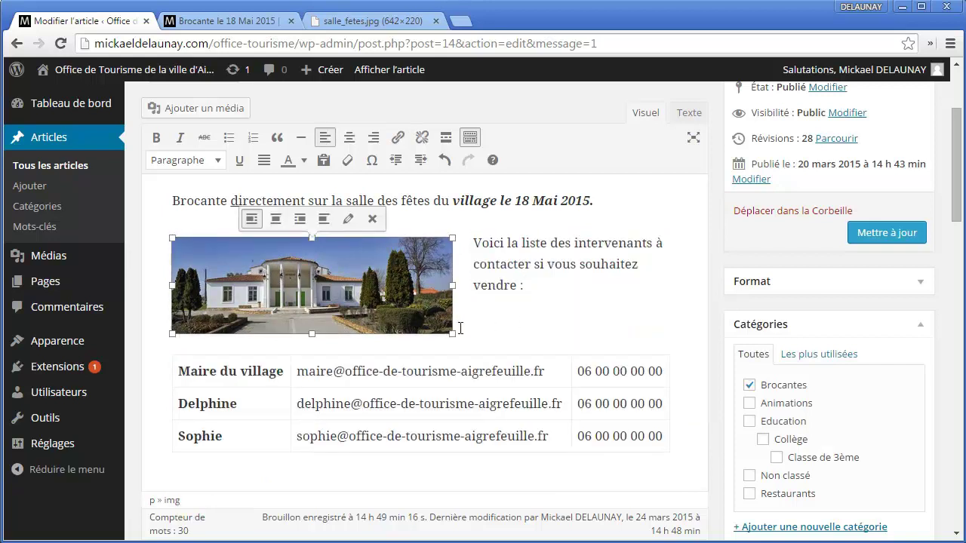
drag(455, 338, 398, 314)
- Move the sentence "Brocante directement sur la salle des fêtes du village le 18 Mai 2015." beside the image, as its own paragraph above "Voici la liste"
drag(597, 199, 147, 194)
key(ctrl+x)
click(419, 243)
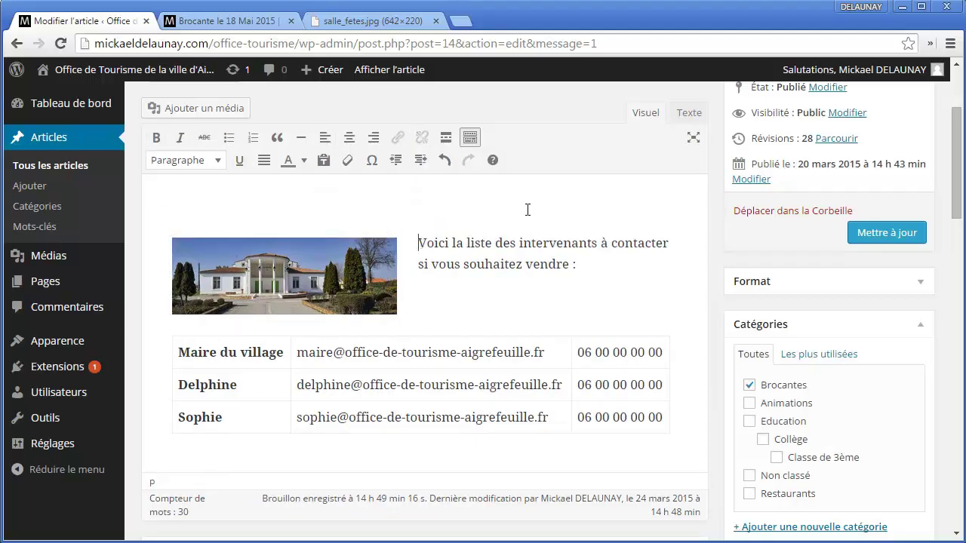
key(ctrl+v)
key(Return)
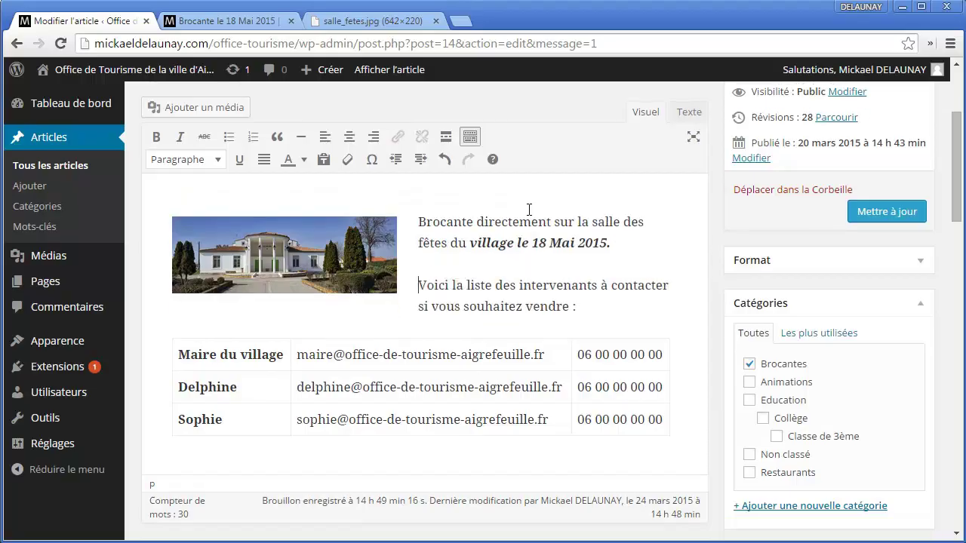
- Enlarge the left-aligned image proportionally to about 339 × 116 px, keeping the text beside it
click(356, 267)
drag(396, 293, 429, 310)
click(506, 220)
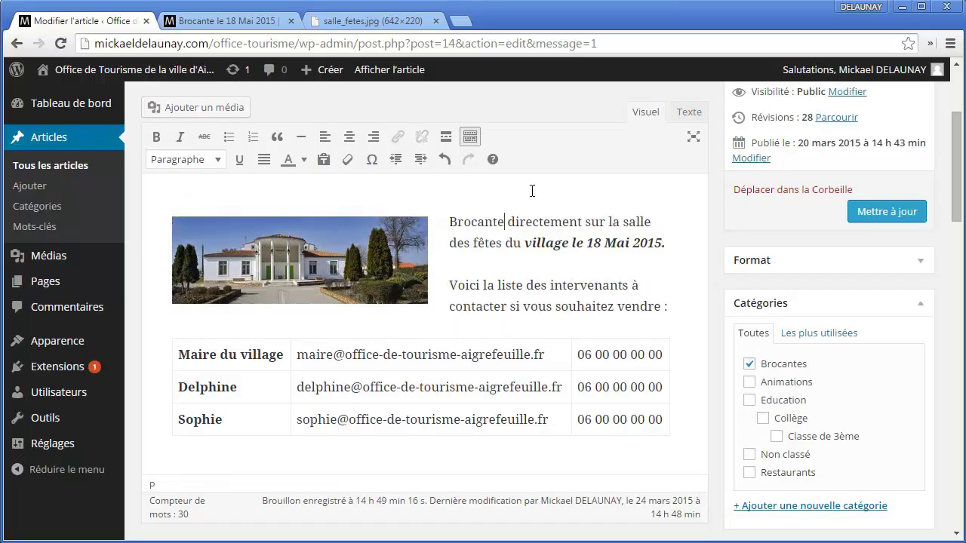
- Update the article and check the image and wrapped text on the reloaded published page
scroll(664, 241, up, 1)
click(903, 285)
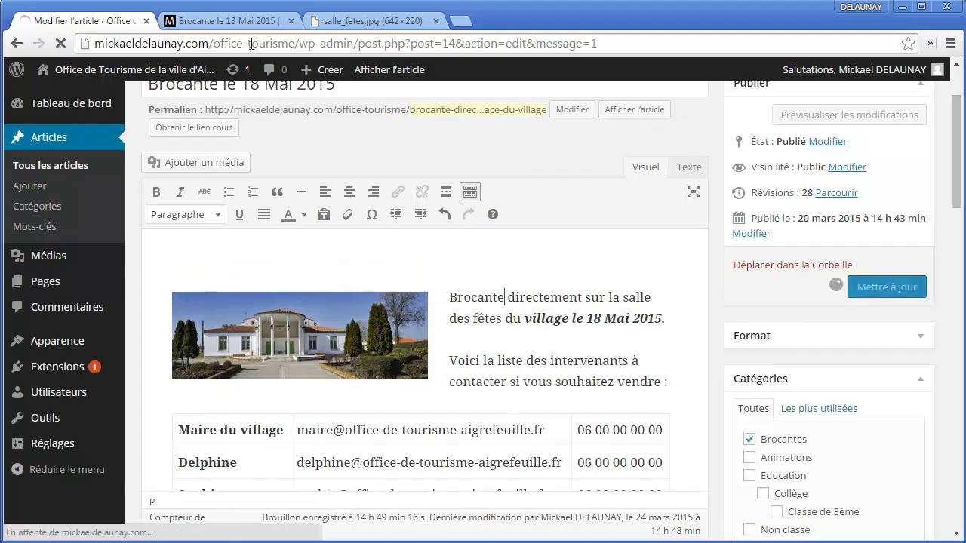
click(240, 22)
click(60, 43)
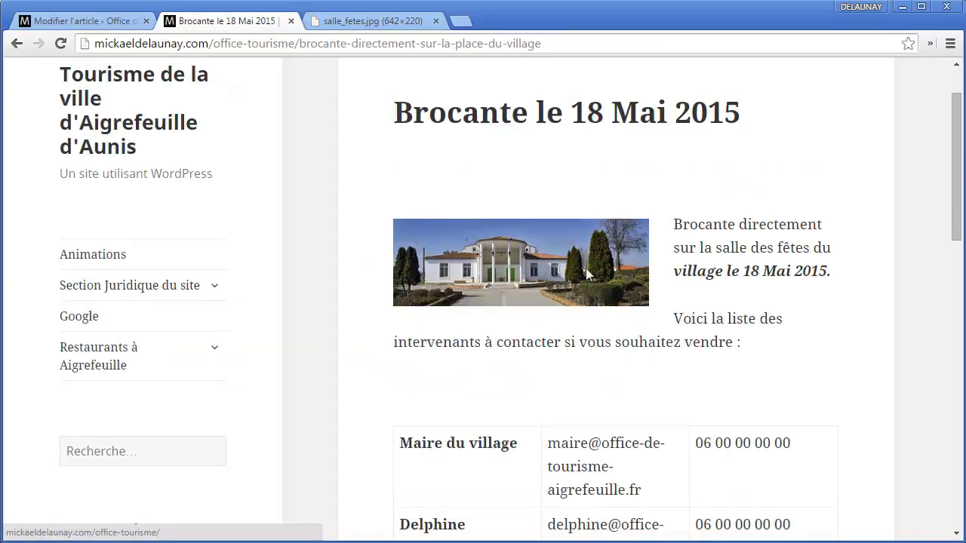
scroll(615, 306, up, 1)
scroll(733, 367, down, 2)
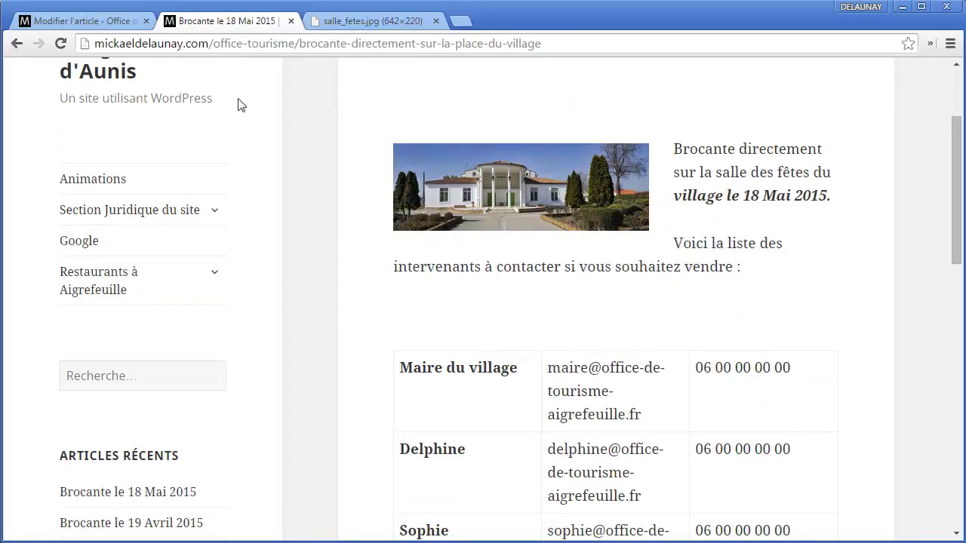
scroll(397, 362, up, 2)
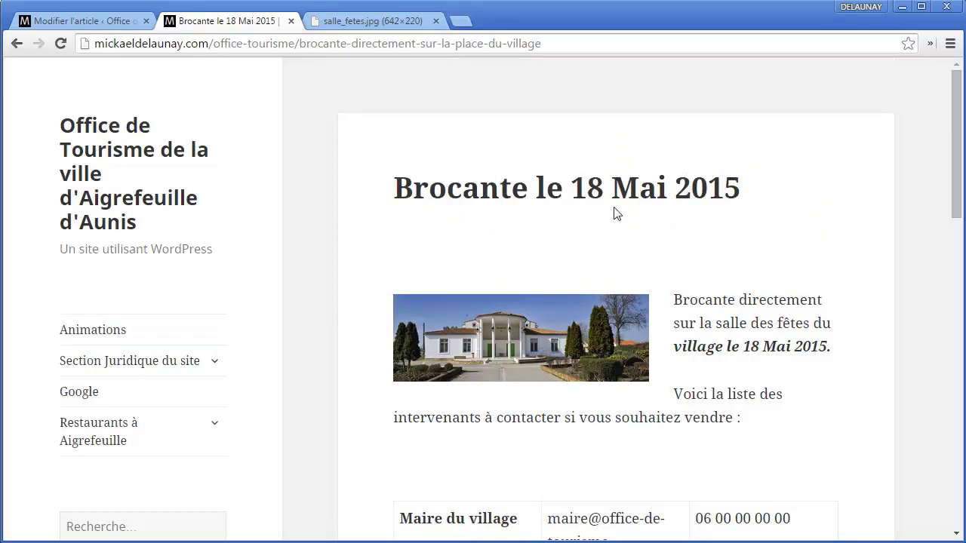
scroll(733, 323, down, 1)
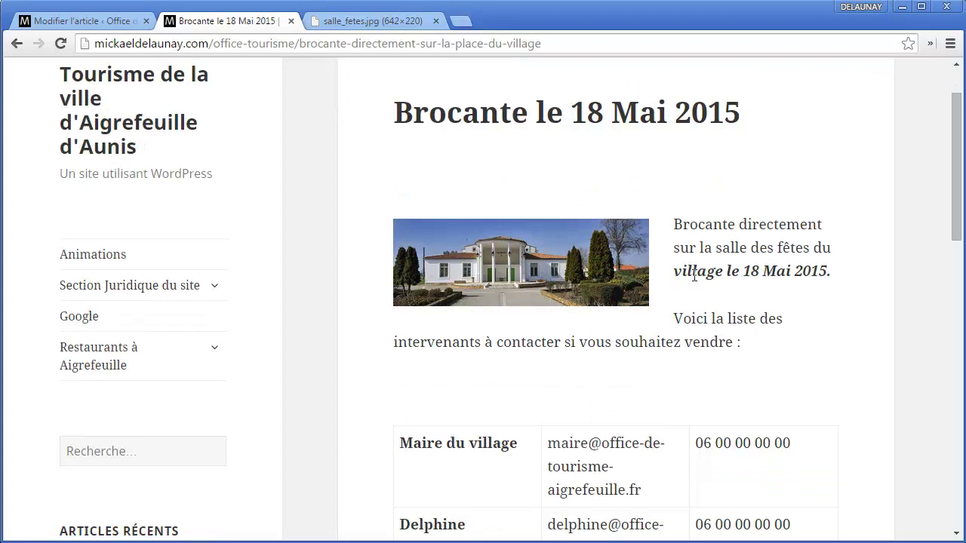
- Compare how the text wraps beside the image in the editor and on the published page
key(ctrl+shift+Tab)
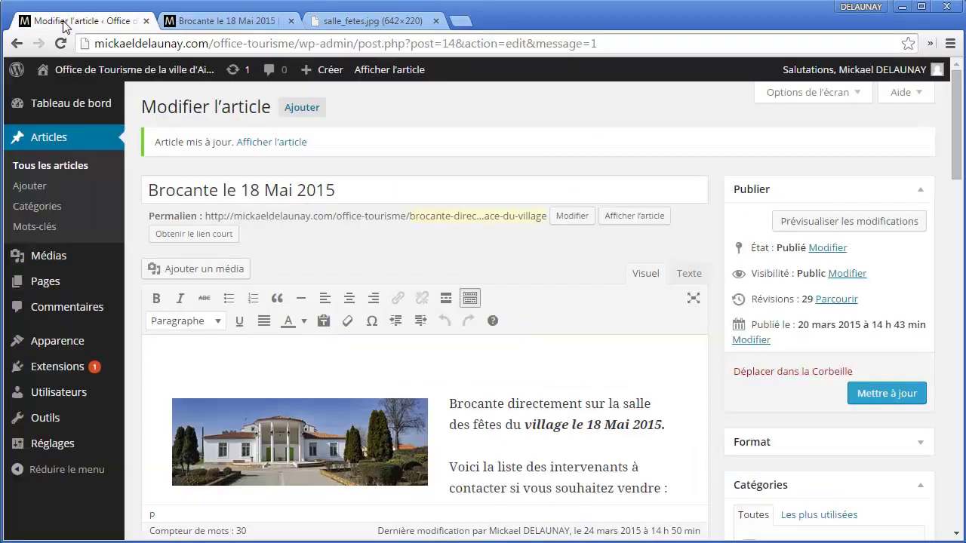
drag(664, 413, 451, 320)
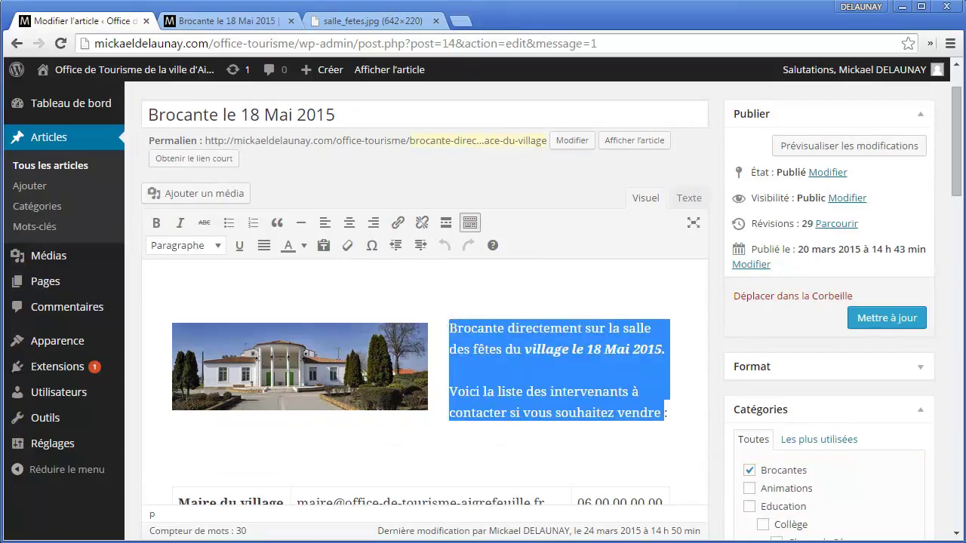
key(ctrl+Tab)
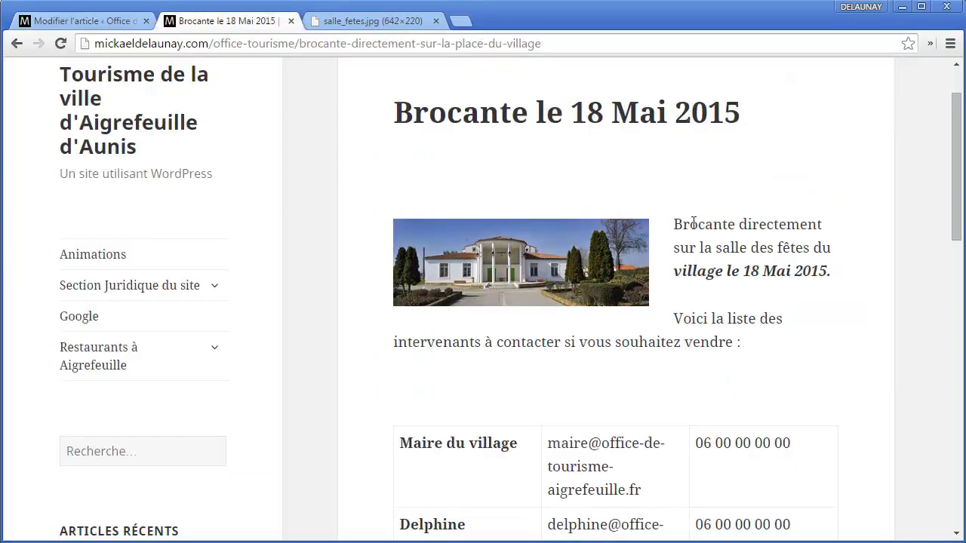
drag(684, 217, 403, 325)
click(760, 348)
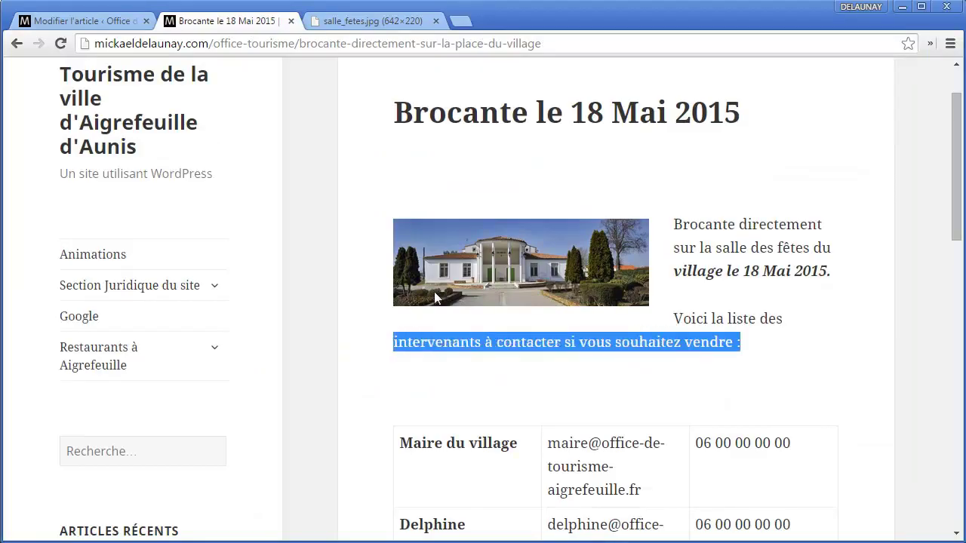
click(126, 23)
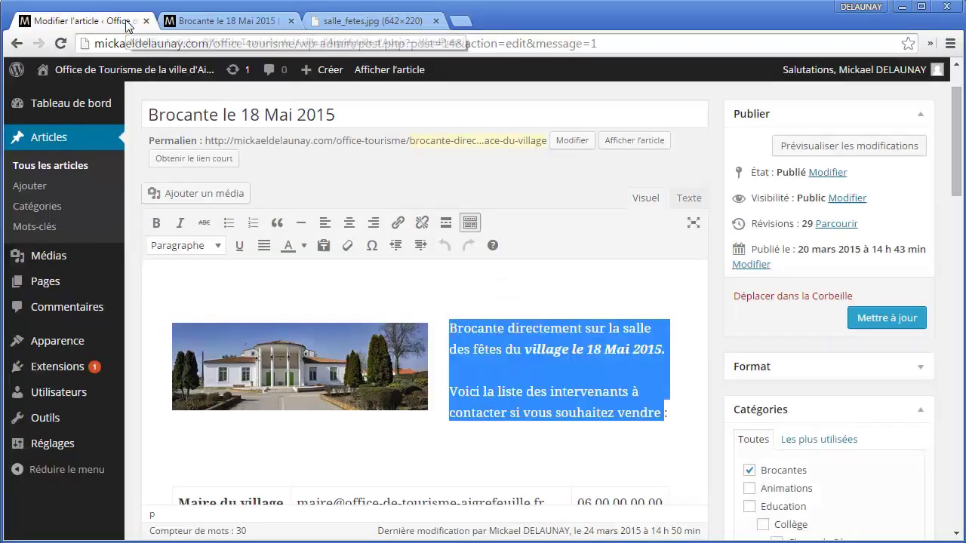
click(518, 392)
drag(451, 326, 562, 329)
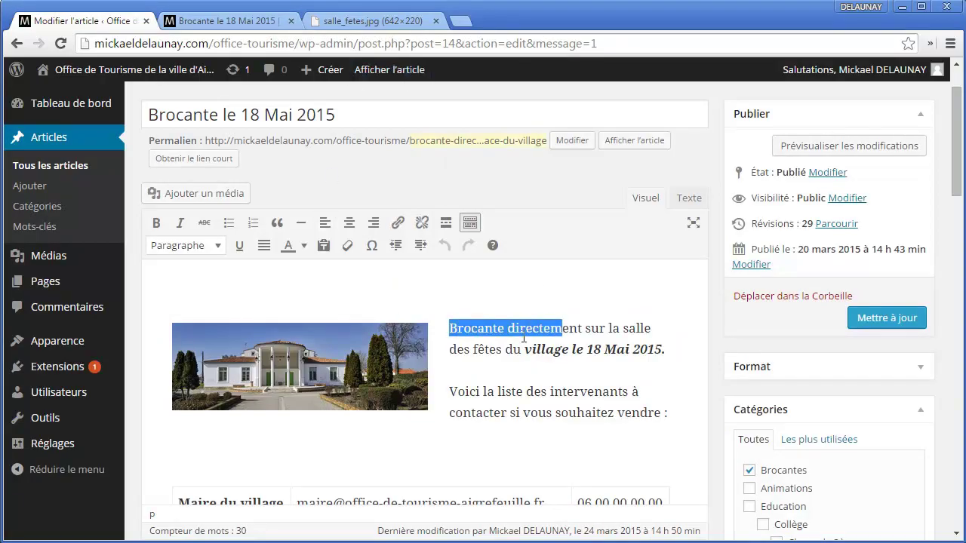
click(453, 328)
click(283, 24)
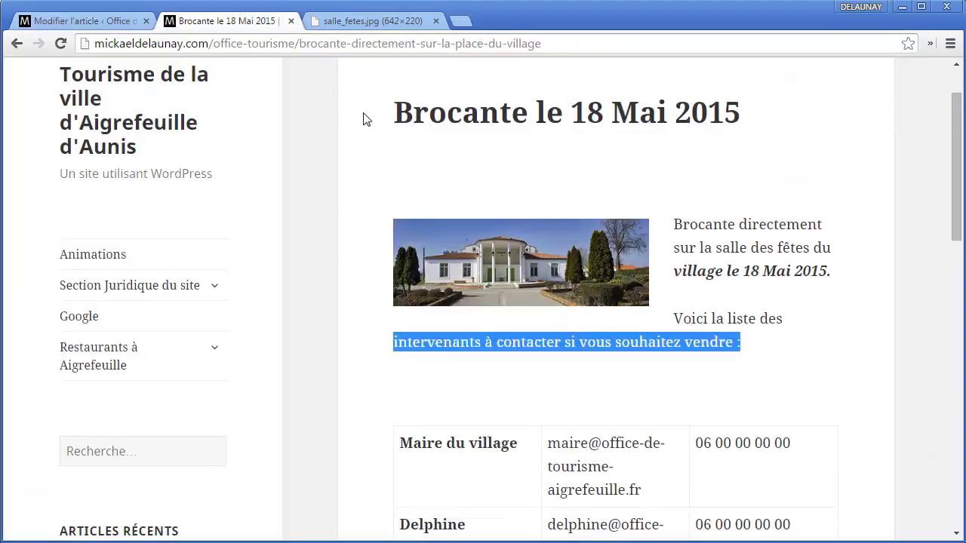
click(732, 313)
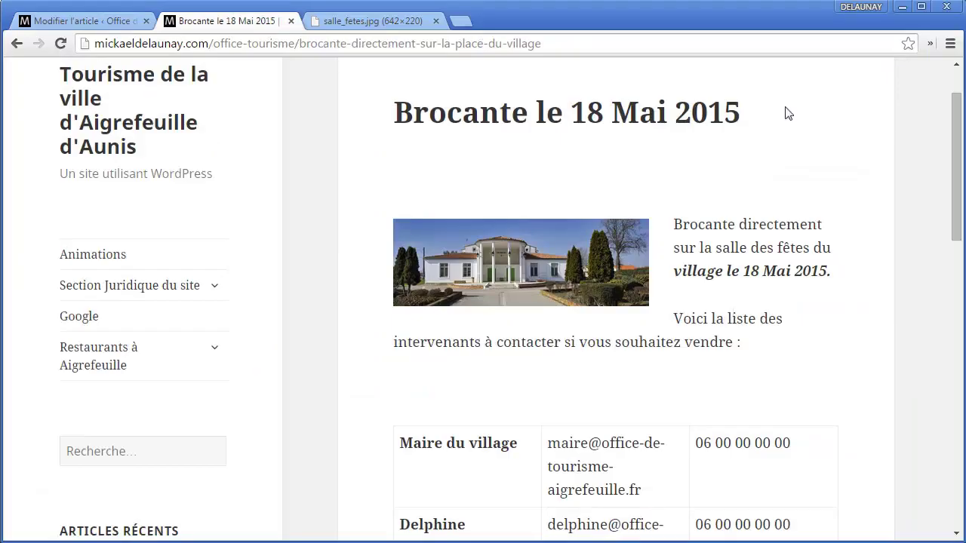
- Give the image the caption "Salle des fêtes du village", copied from its alternative text, and update the article
click(120, 21)
scroll(483, 287, down, 2)
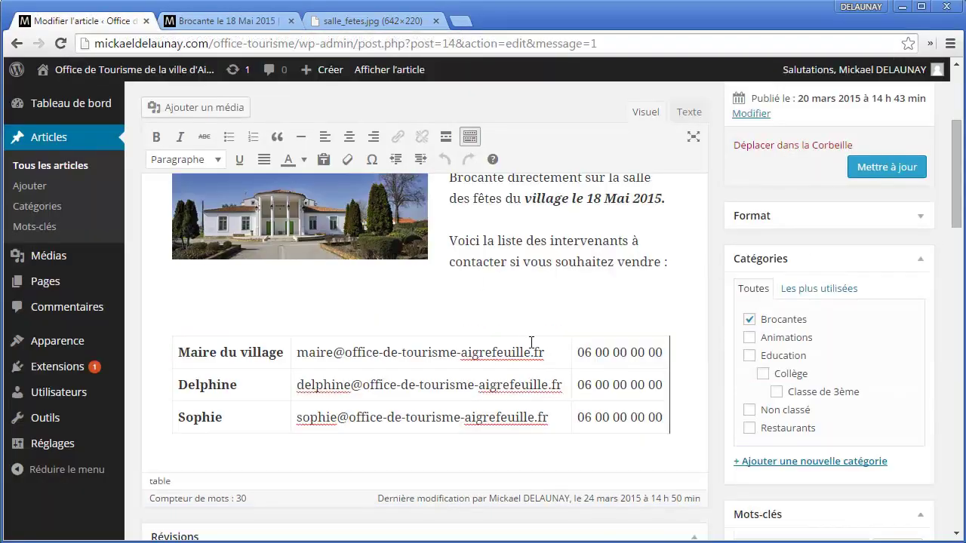
scroll(532, 342, up, 2)
click(325, 351)
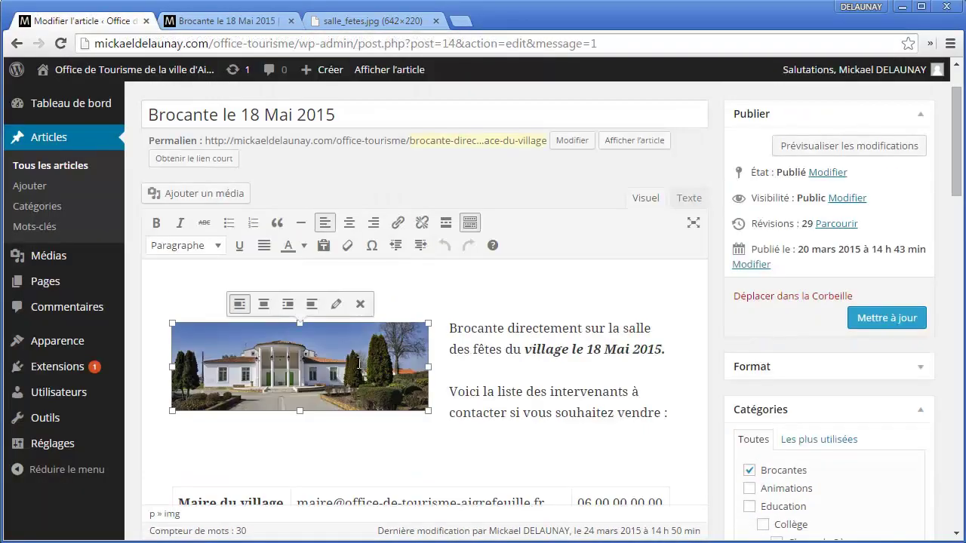
click(333, 305)
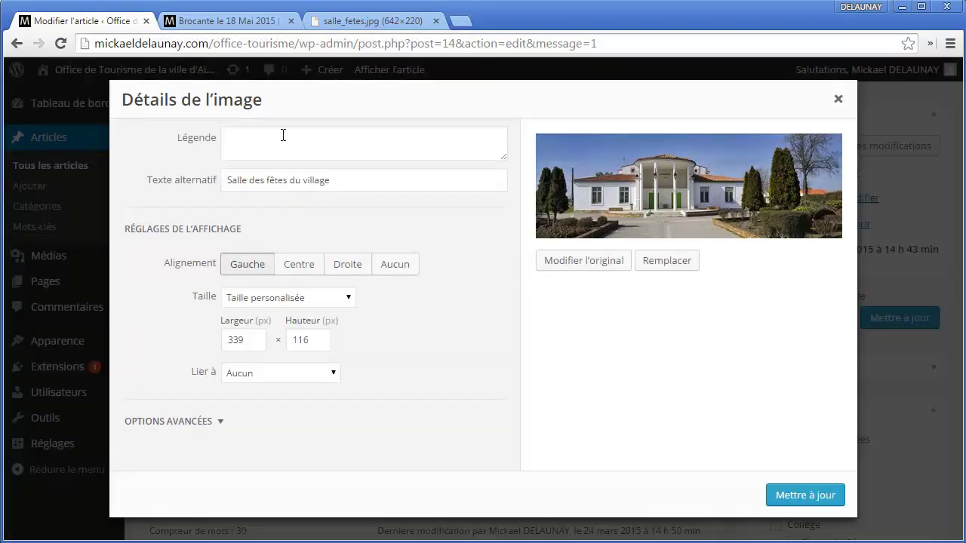
click(230, 133)
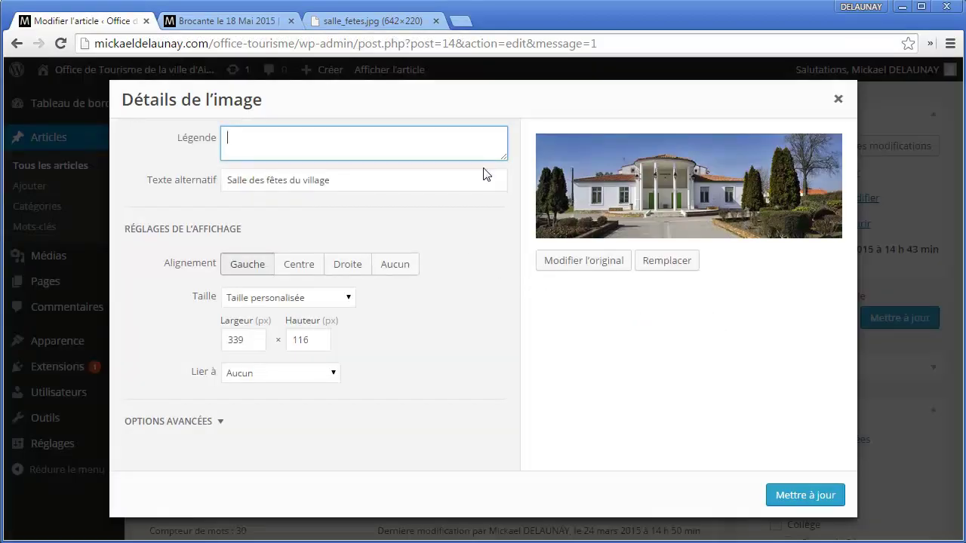
text(Sall)
triple_click(425, 181)
key(ctrl+c)
key(shift+Tab)
key(ctrl+v)
click(804, 495)
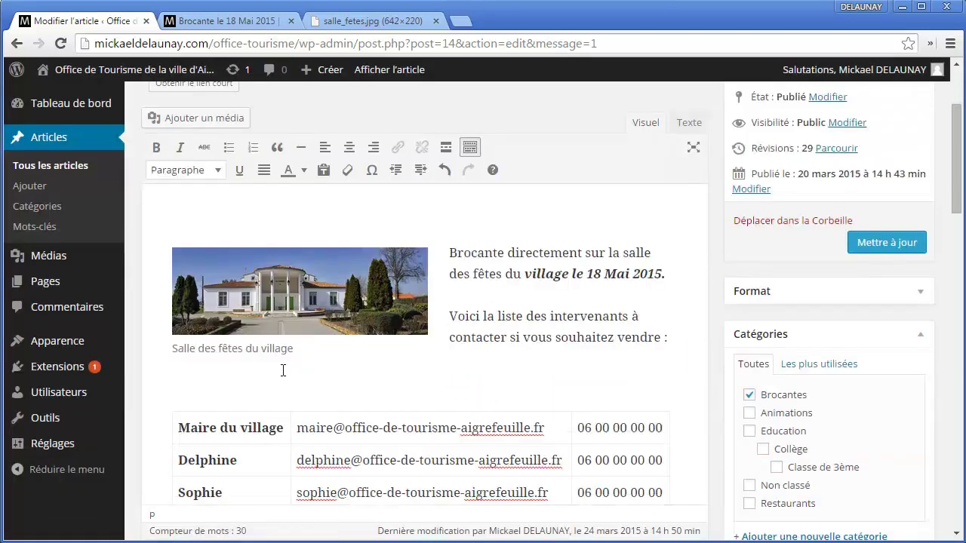
drag(181, 349, 313, 344)
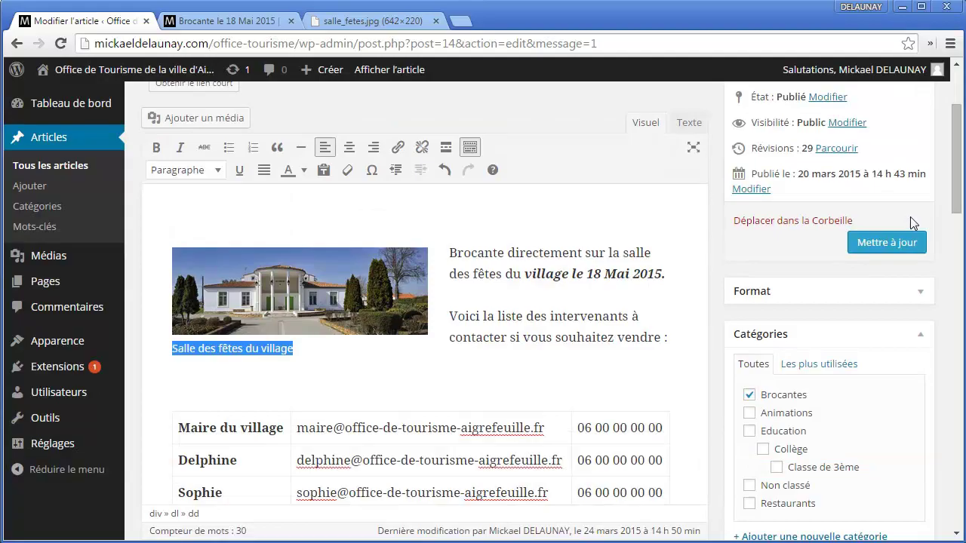
click(906, 243)
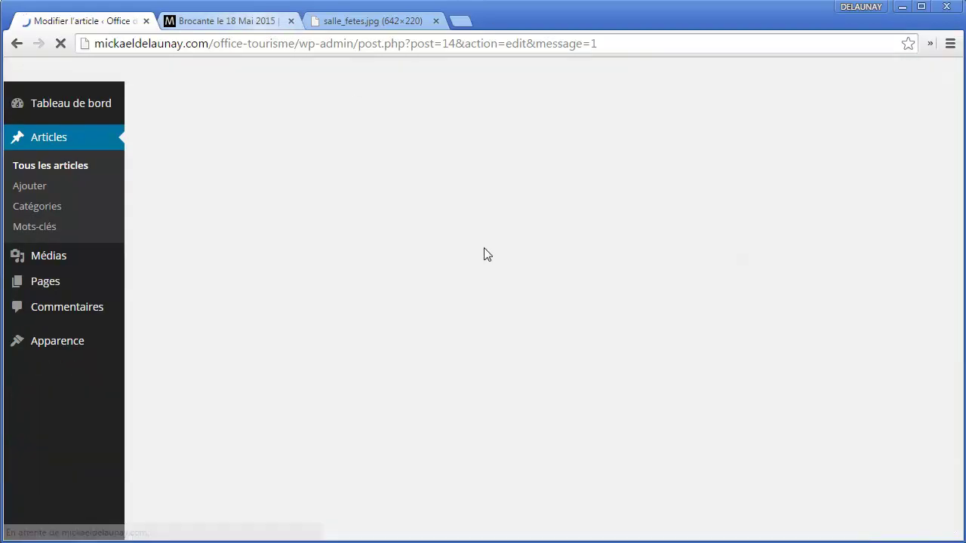
- Centre the captioned image in the article
scroll(501, 292, down, 1)
click(380, 361)
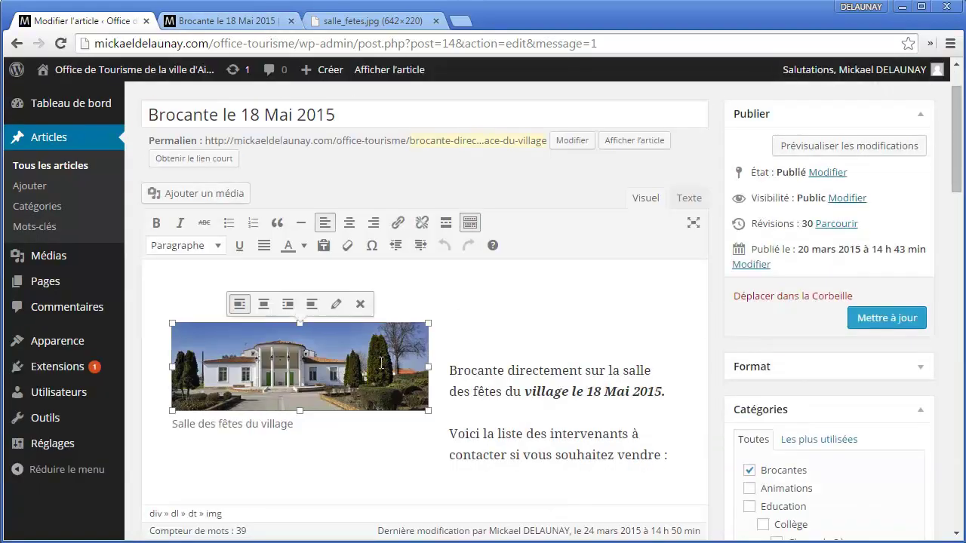
click(264, 304)
- Move the sentence "Brocante directement sur la salle des fêtes du village le 18 Mai 2015." above the centred image
scroll(472, 367, down, 2)
scroll(460, 400, up, 1)
drag(594, 415, 146, 420)
key(ctrl+x)
click(269, 226)
key(ctrl+v)
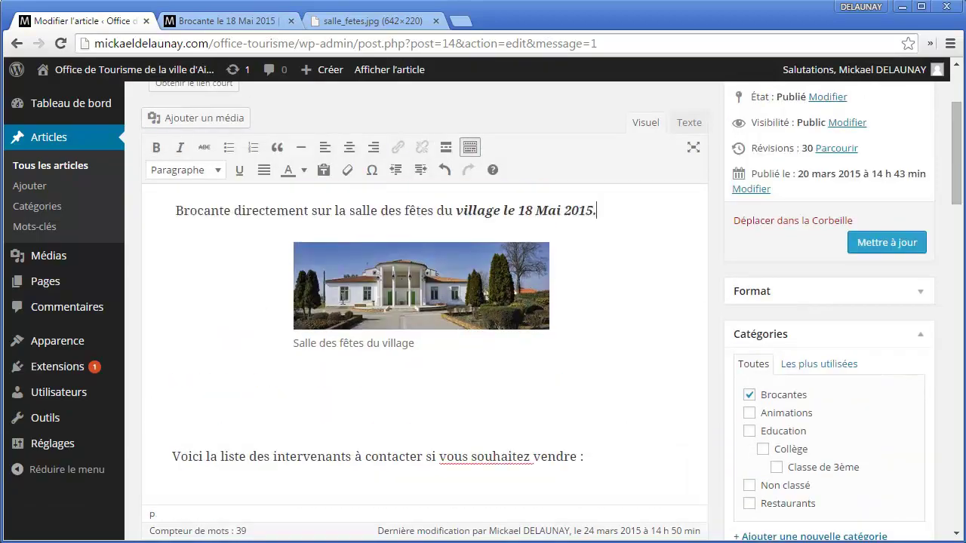
- Remove the empty lines before and after the sentence "Voici la liste des intervenants à contacter si vous souhaitez vendre :"
click(316, 418)
key(Delete)
click(335, 410)
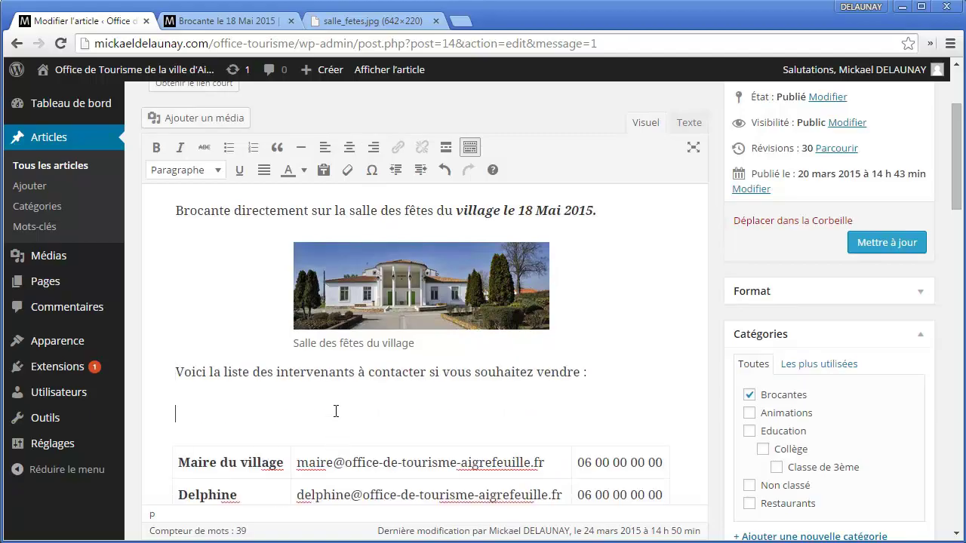
key(BackSpace)
- Update the article and check the centred image, its caption and the surrounding text on the reloaded published page
click(921, 249)
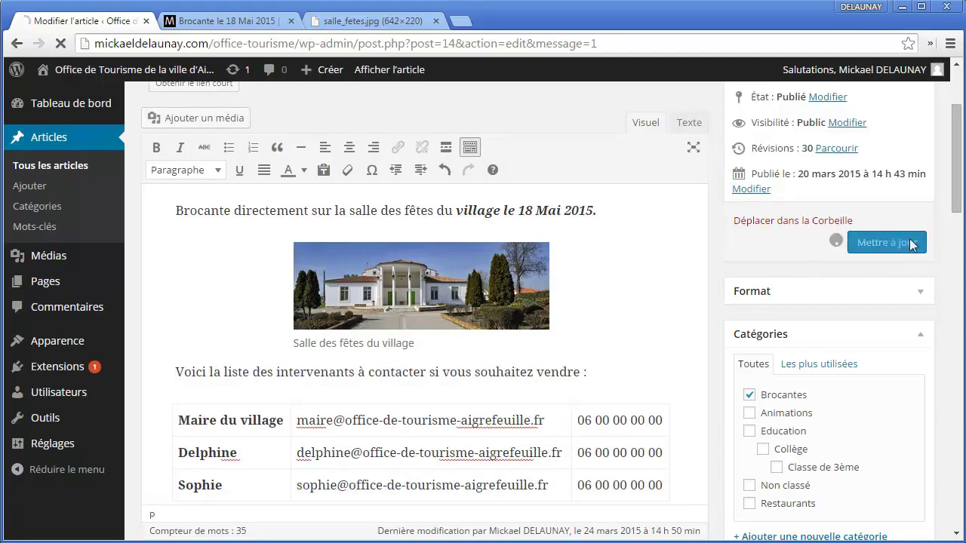
click(255, 20)
key(F5)
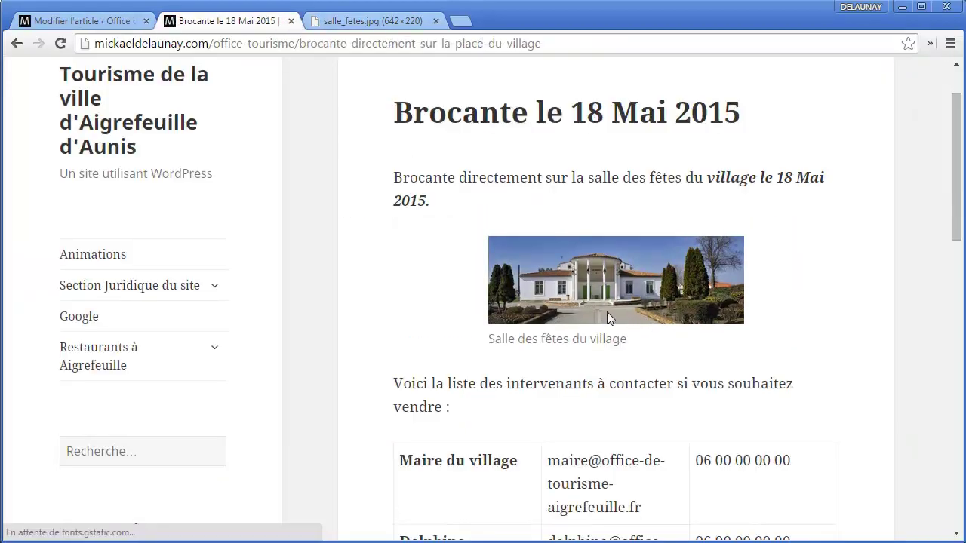
drag(626, 346, 477, 341)
click(606, 381)
drag(626, 344, 494, 339)
click(495, 341)
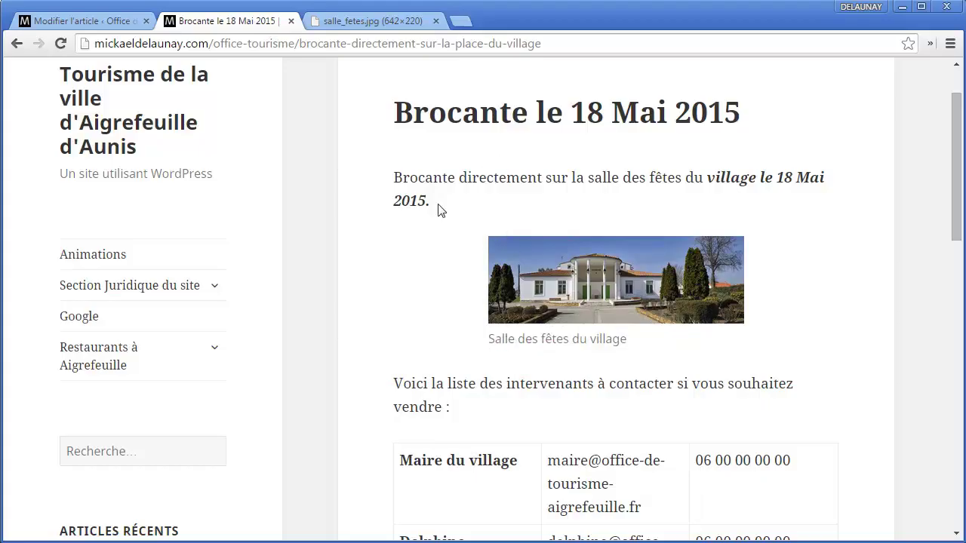
drag(440, 210, 388, 178)
click(504, 337)
drag(492, 338, 651, 345)
click(651, 345)
- Put the image caption "Salle des fêtes du village" in italics in the article editor
click(83, 21)
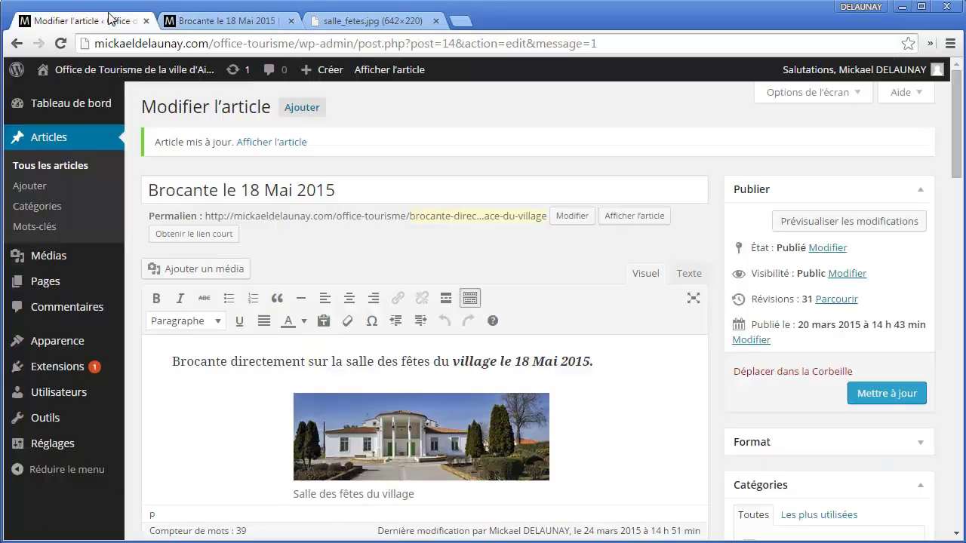
scroll(336, 289, down, 2)
drag(429, 341, 291, 343)
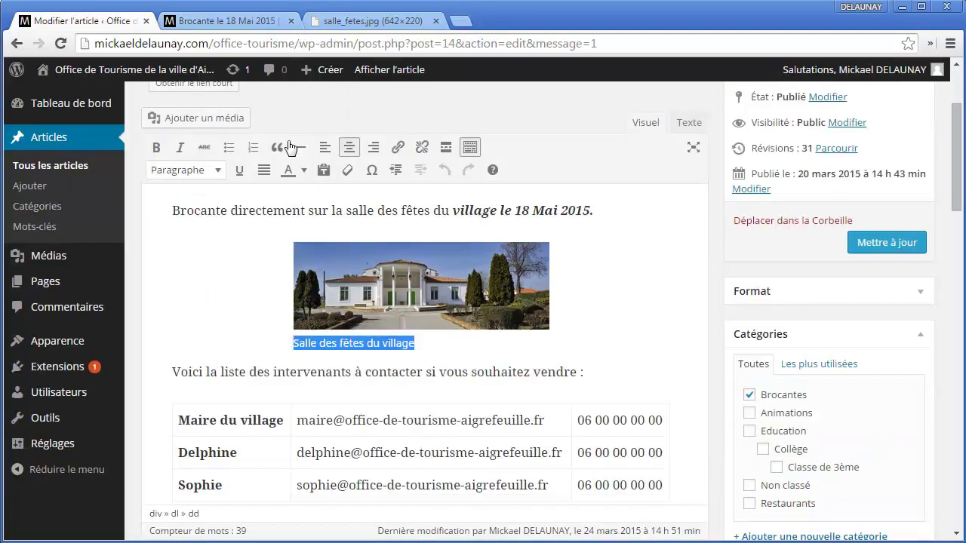
click(179, 149)
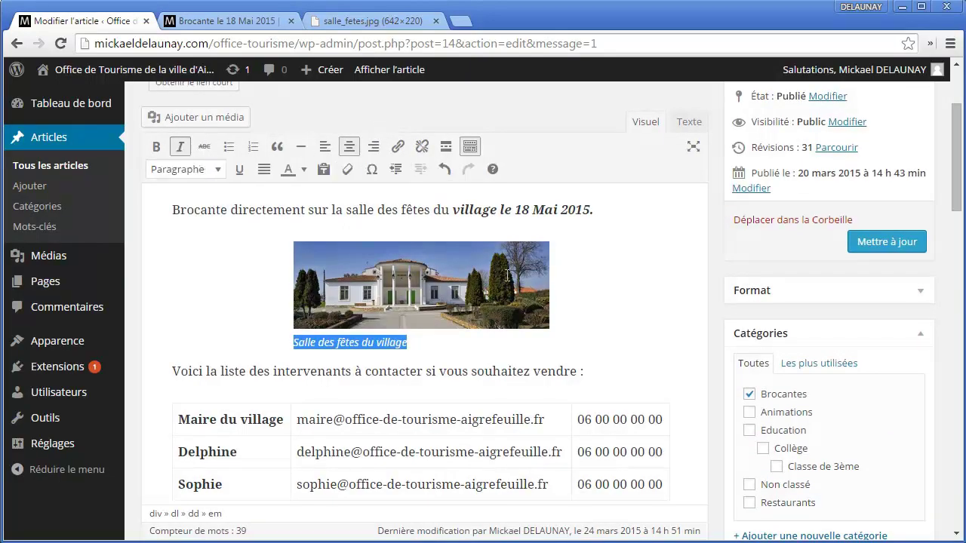
- Update the article and check the caption's italic formatting on the reloaded published page
scroll(507, 276, up, 1)
click(906, 323)
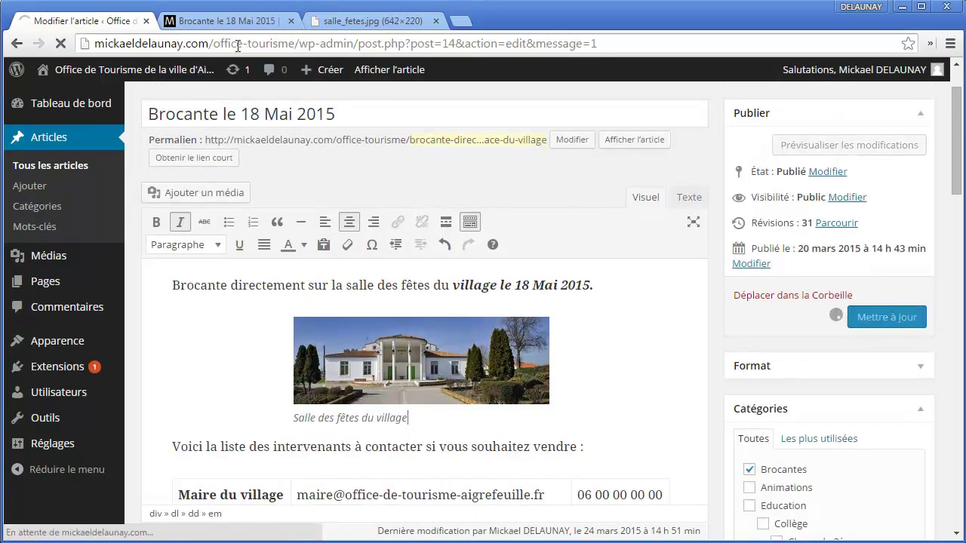
click(226, 20)
key(F5)
drag(604, 371, 516, 340)
click(479, 319)
- Examine the centred salle des fêtes photo's alignment, size and link options in its image details
click(124, 22)
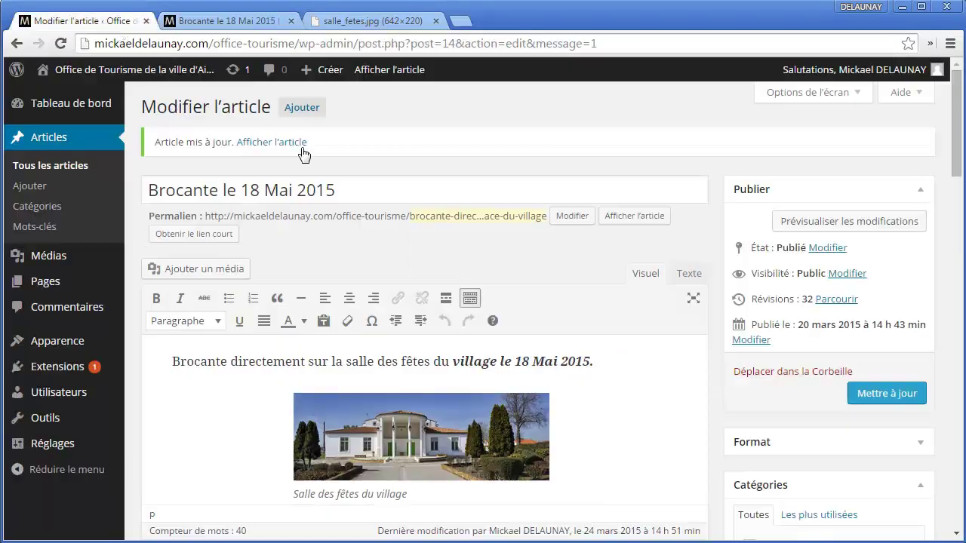
click(456, 400)
click(456, 375)
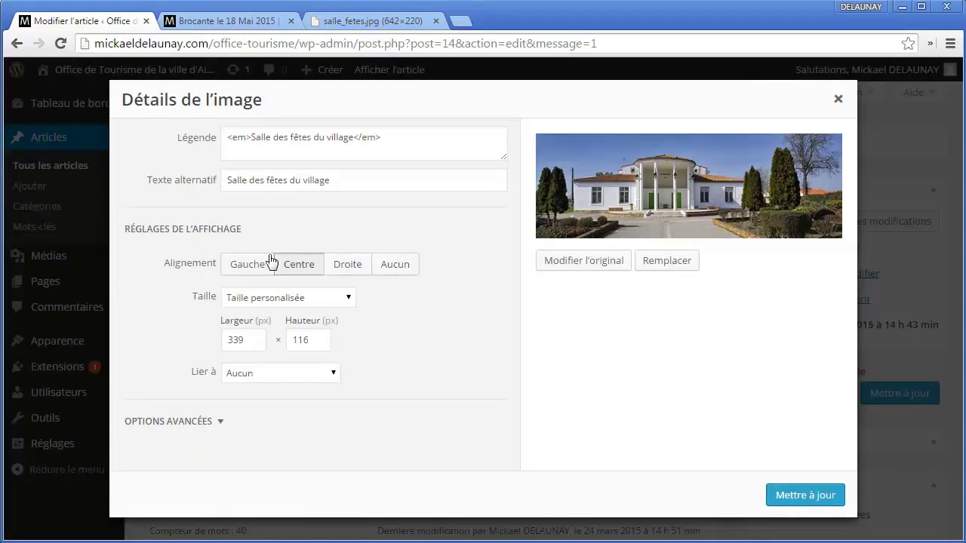
click(836, 101)
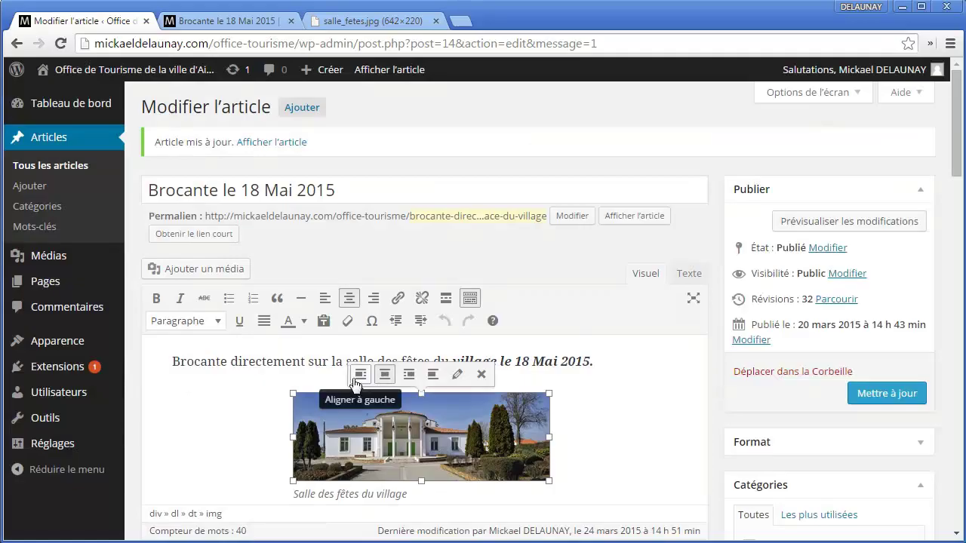
click(456, 375)
click(263, 379)
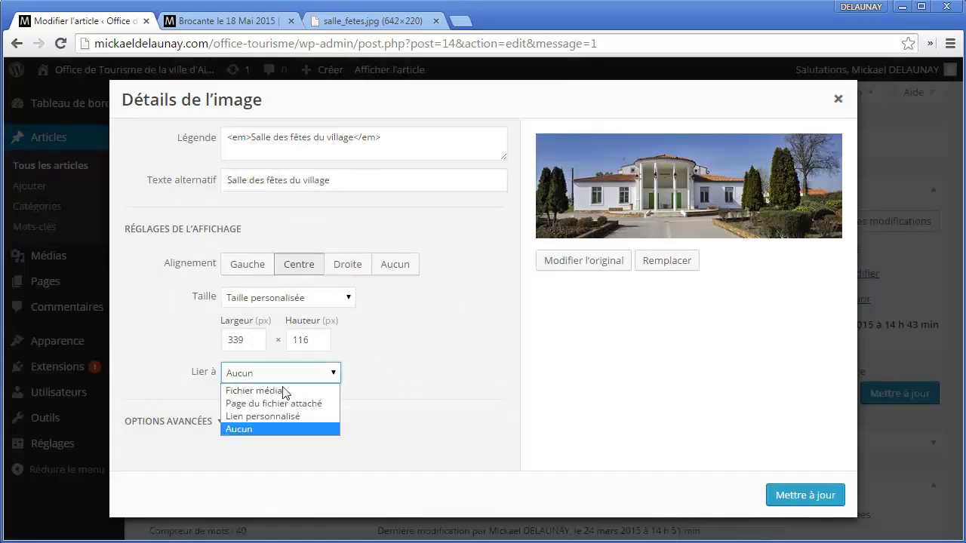
click(421, 343)
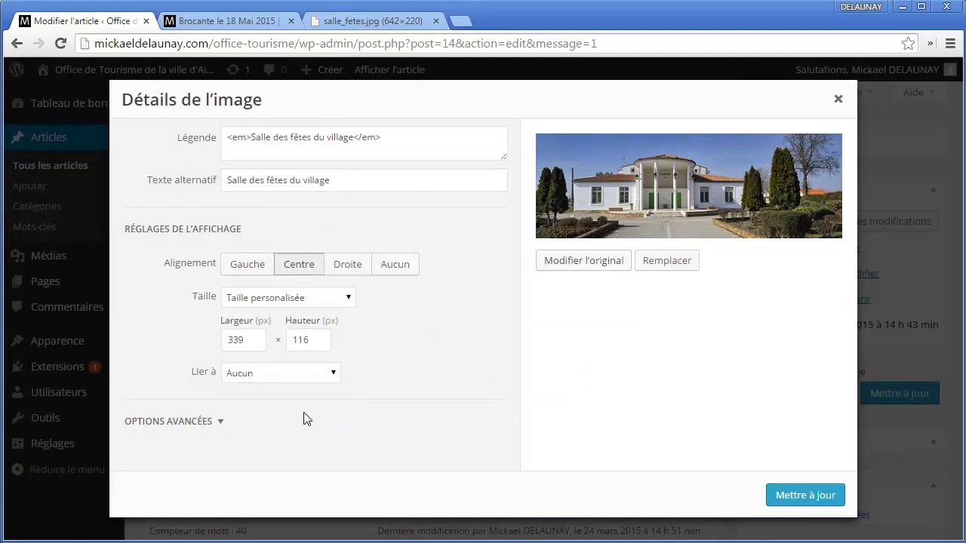
- Set the photo's advanced Title attribute to "Salle des fêtes d'Aigrefeuille" and apply the image details
click(215, 427)
scroll(531, 366, down, 2)
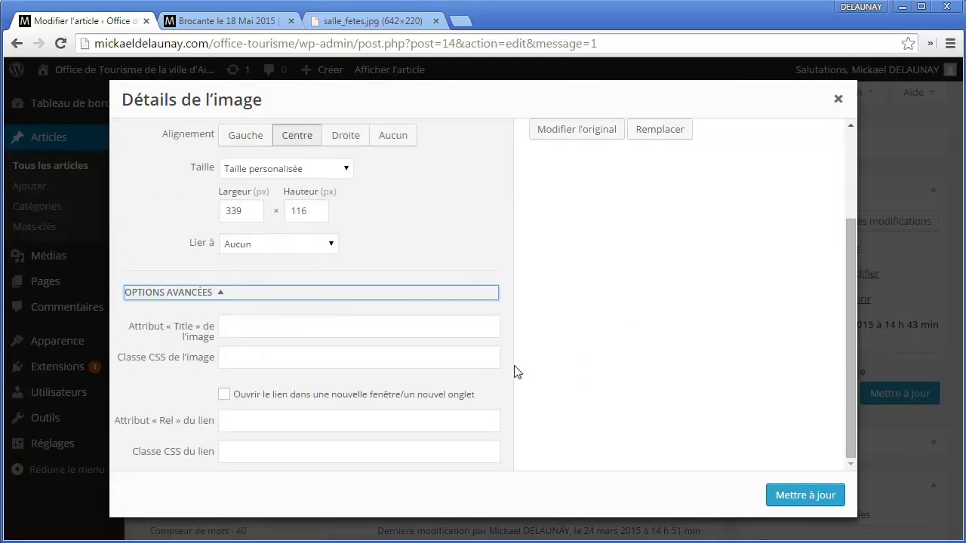
click(308, 330)
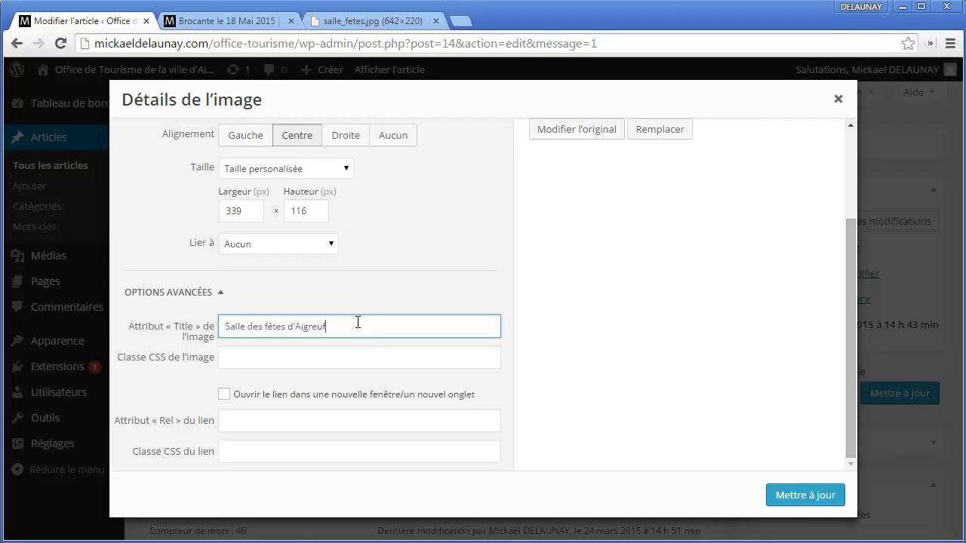
click(772, 499)
- Update the article and check the photo's title tooltip on the reloaded published page
click(858, 395)
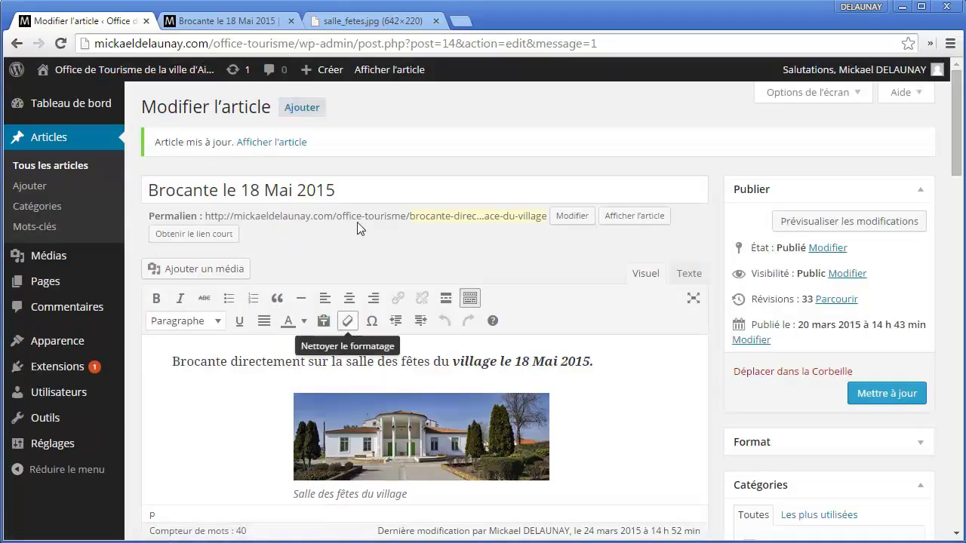
click(226, 20)
key(F5)
mouse_move(654, 269)
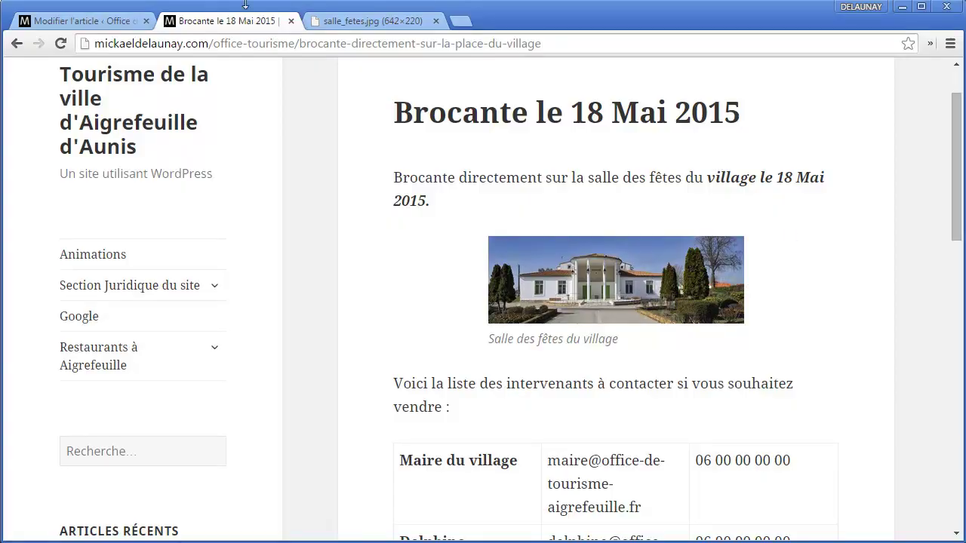
- Review the photo's image details in the article editor, including its caption, alternative text and Title attribute
click(85, 21)
click(372, 448)
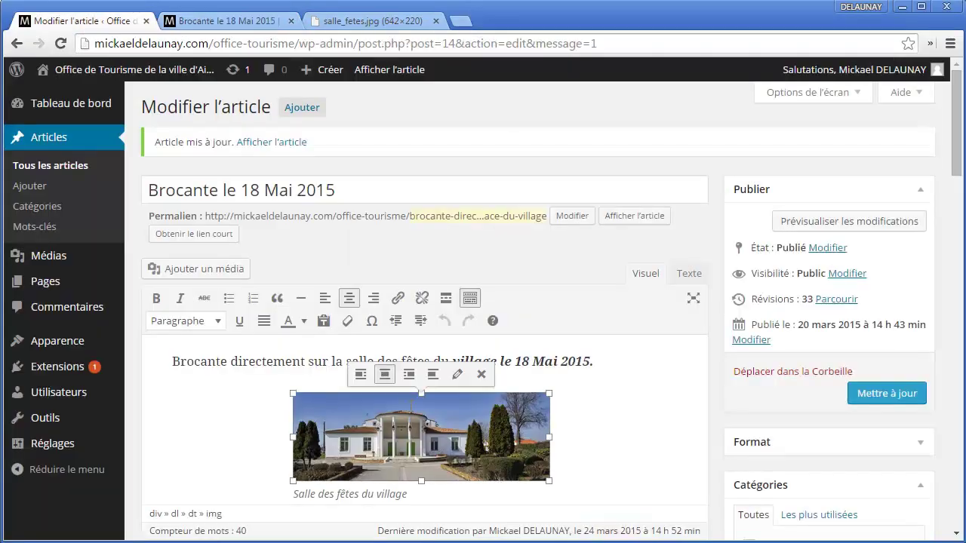
click(457, 375)
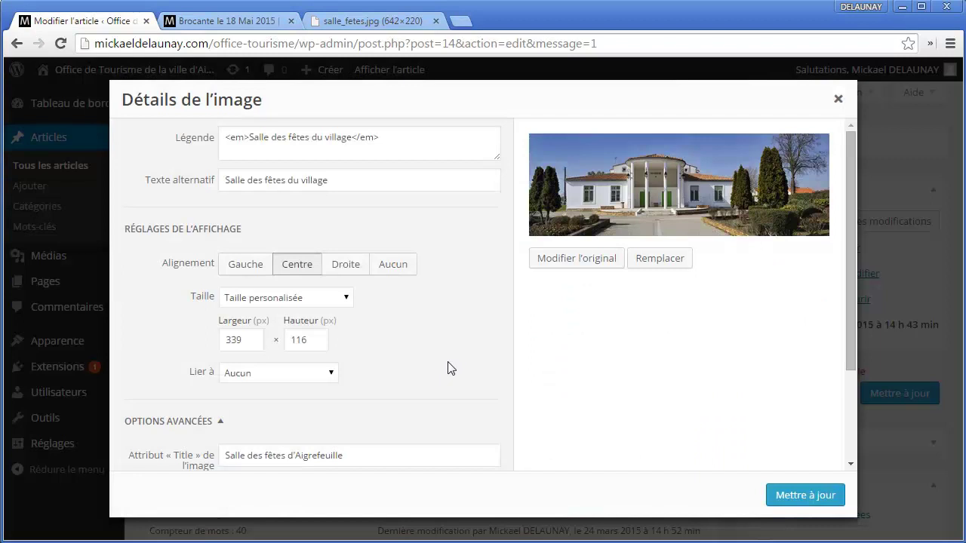
scroll(452, 370, down, 2)
scroll(556, 317, up, 2)
click(838, 99)
- Insert salle_fetes.jpg from the media library on a new line between "Voici la liste des intervenants..." and the contact table
scroll(569, 389, down, 1)
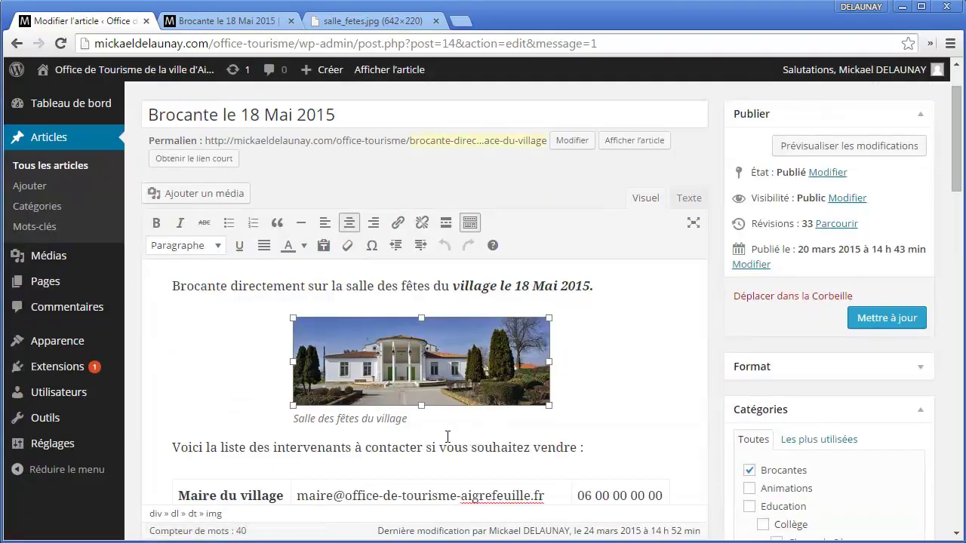
scroll(462, 434, down, 2)
click(586, 370)
key(Return)
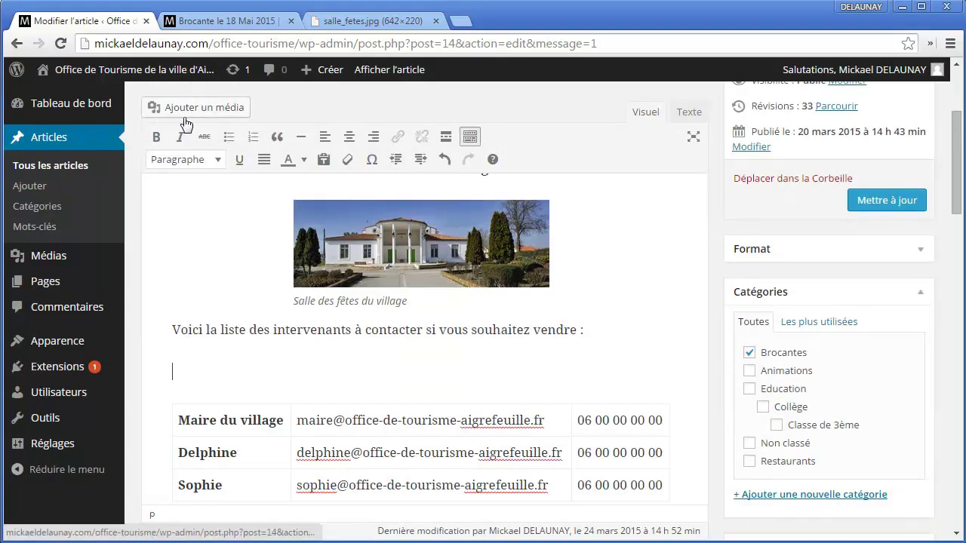
click(199, 107)
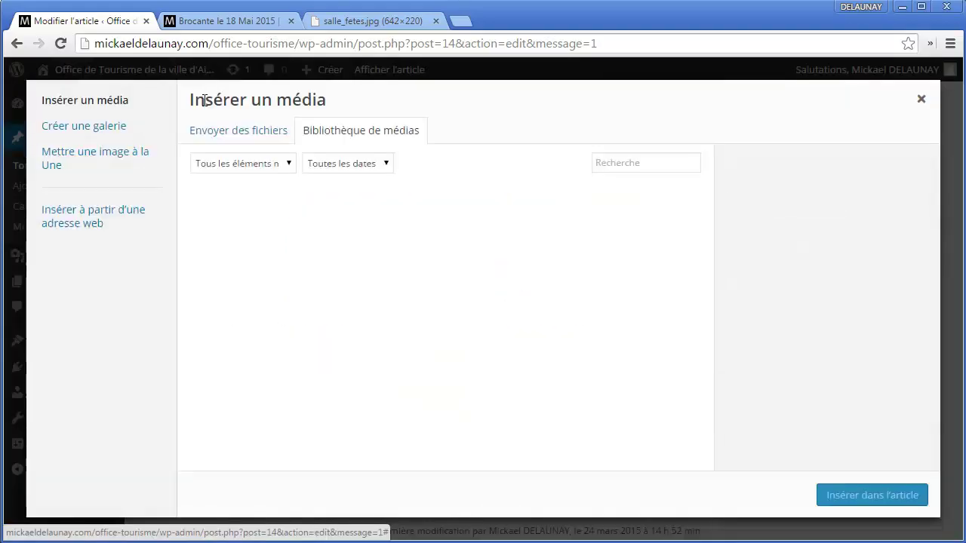
click(240, 227)
drag(799, 361, 930, 371)
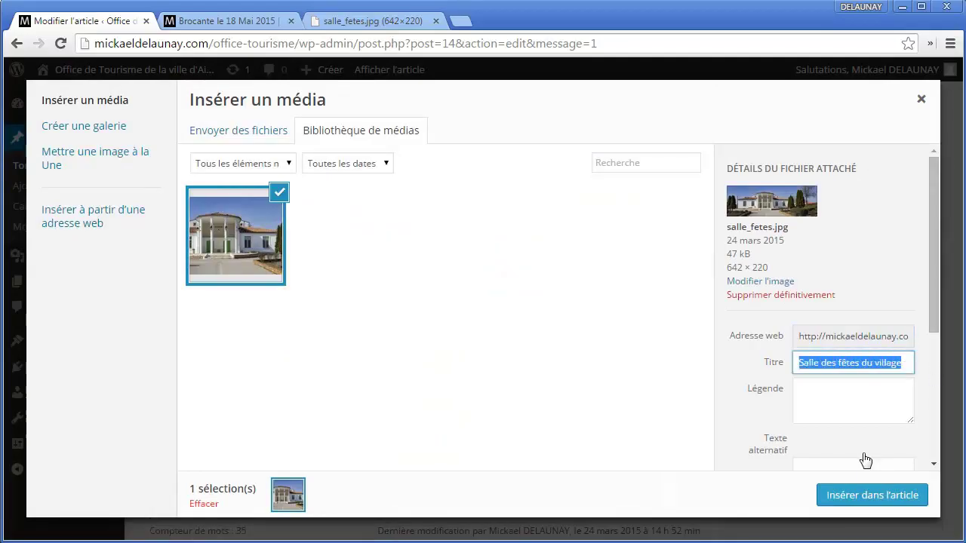
click(863, 495)
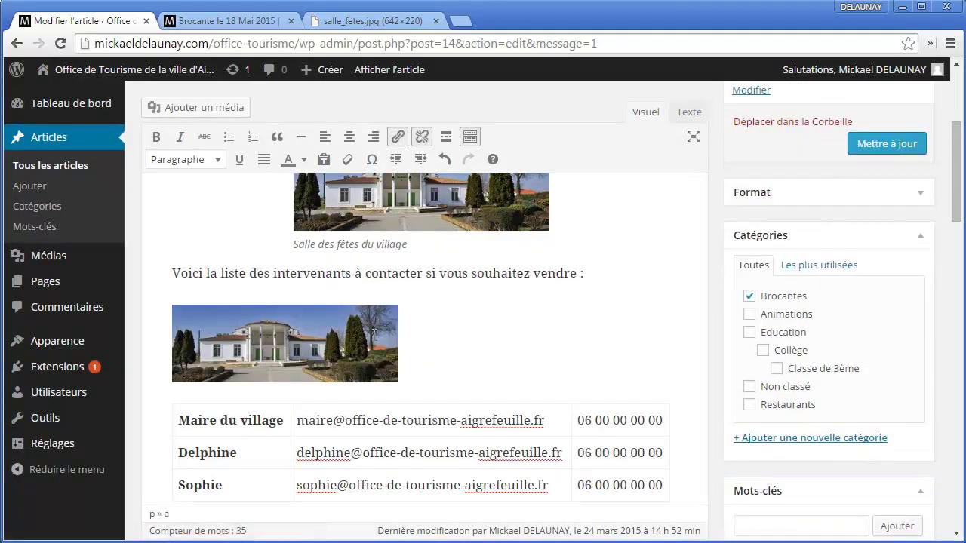
- Examine the second photo's image details, comparing its Title attribute, alternative text and link settings
click(353, 332)
click(320, 283)
scroll(321, 317, down, 1)
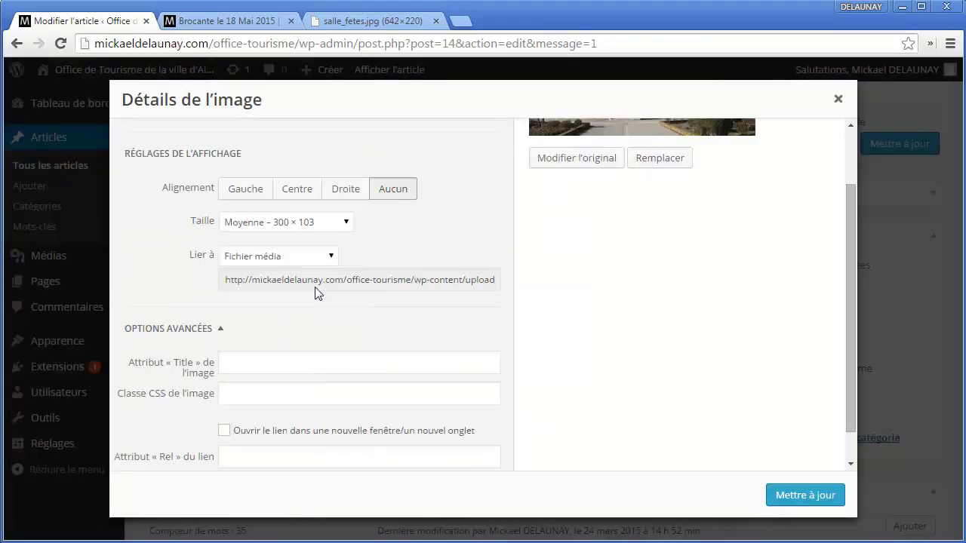
click(220, 363)
scroll(332, 358, up, 1)
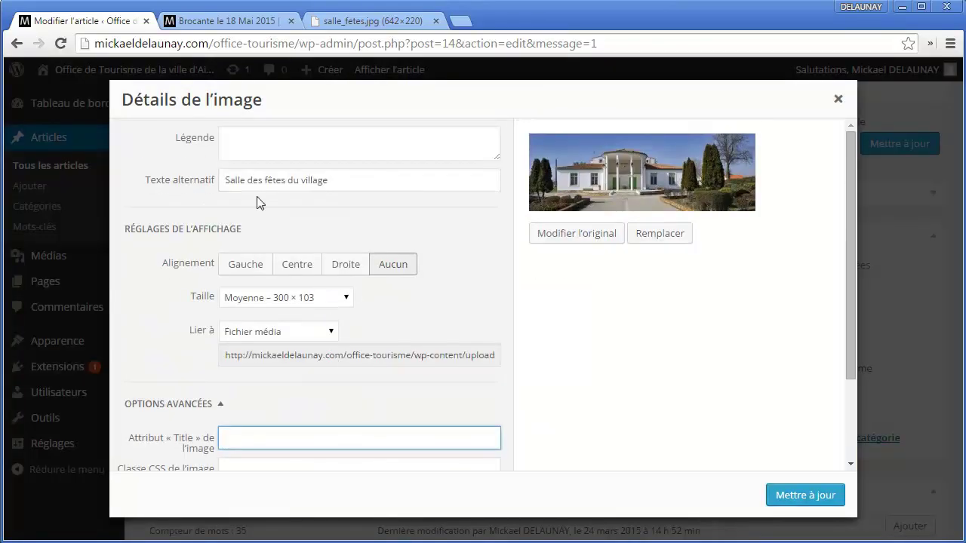
click(838, 101)
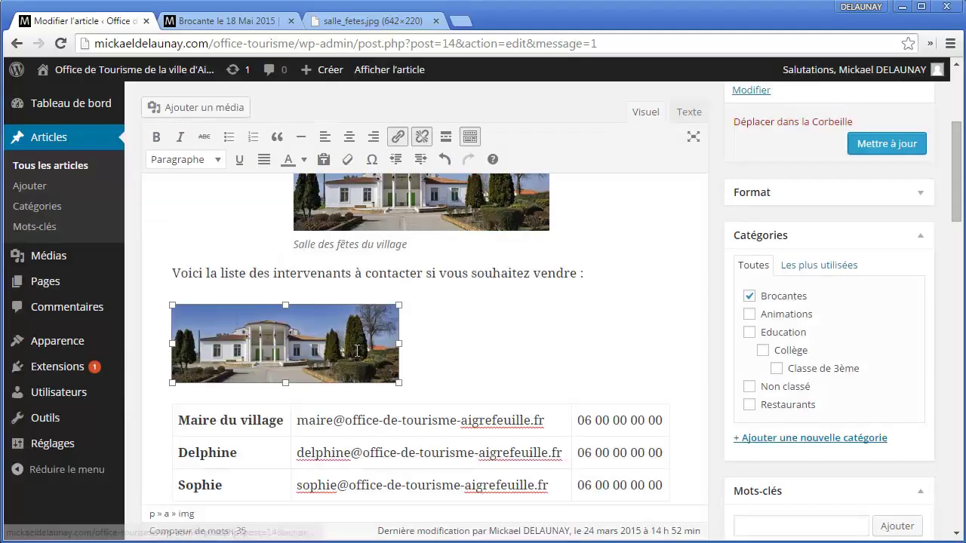
- Delete the second salle des fêtes photo above the contact table and update the article
key(Delete)
scroll(613, 339, up, 2)
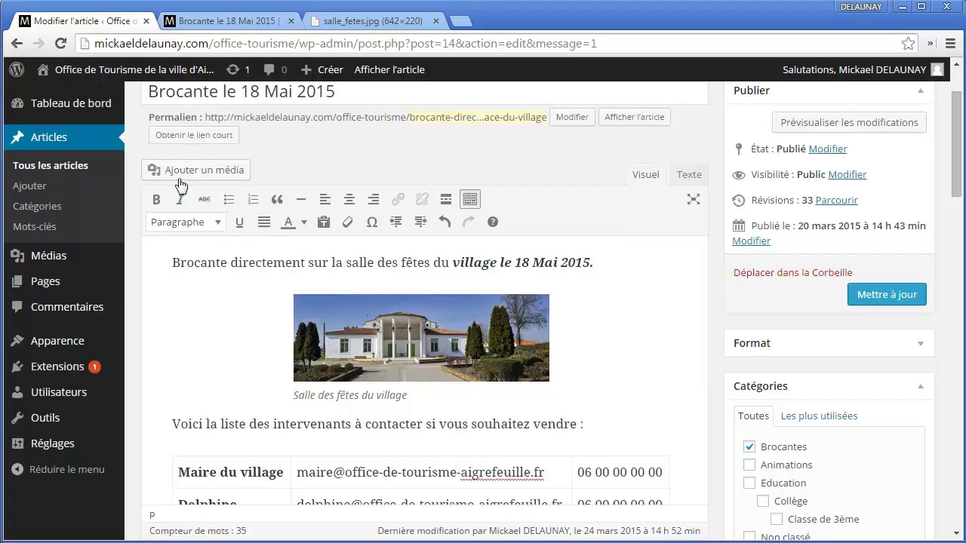
scroll(765, 221, up, 1)
click(876, 371)
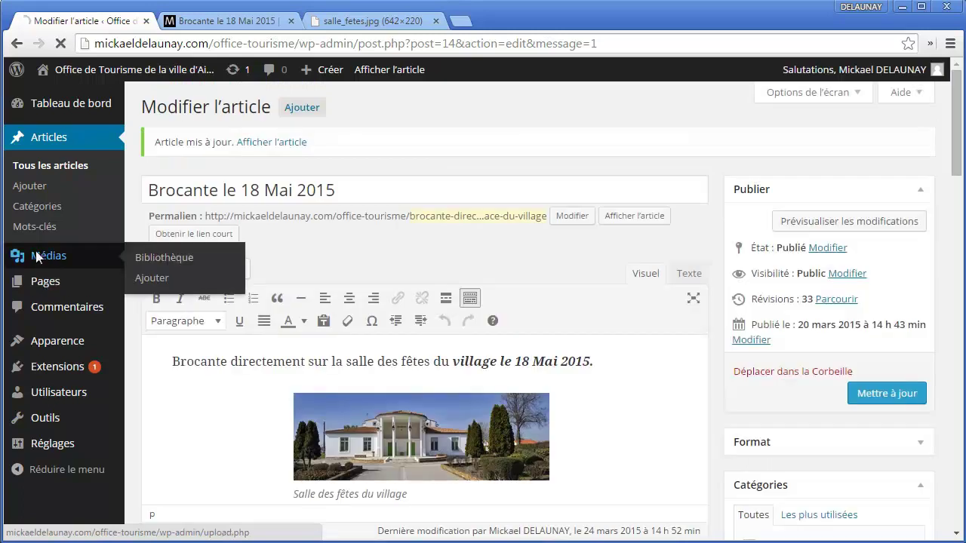
- Search the media library for "salle", examine the photo's file details and title, and compare with the published article
click(35, 257)
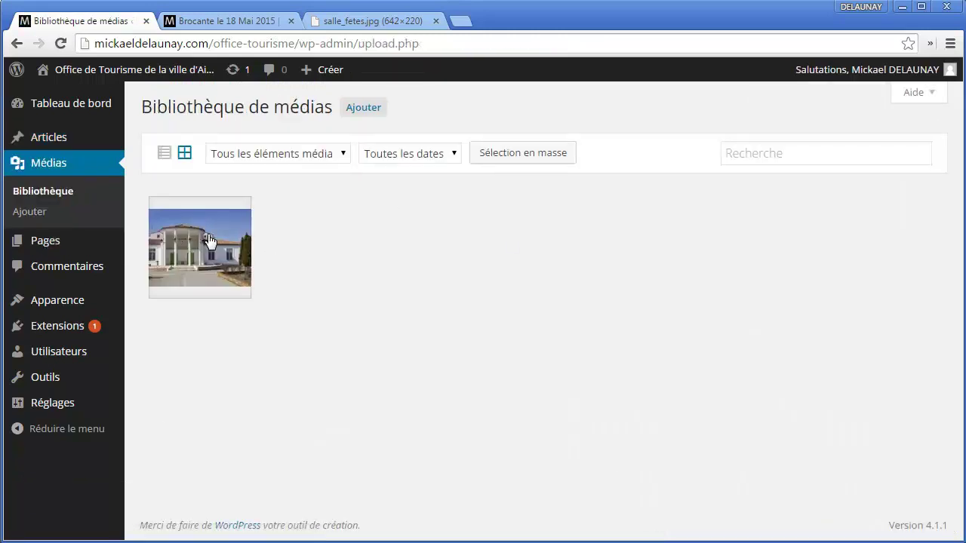
click(815, 155)
text(salle)
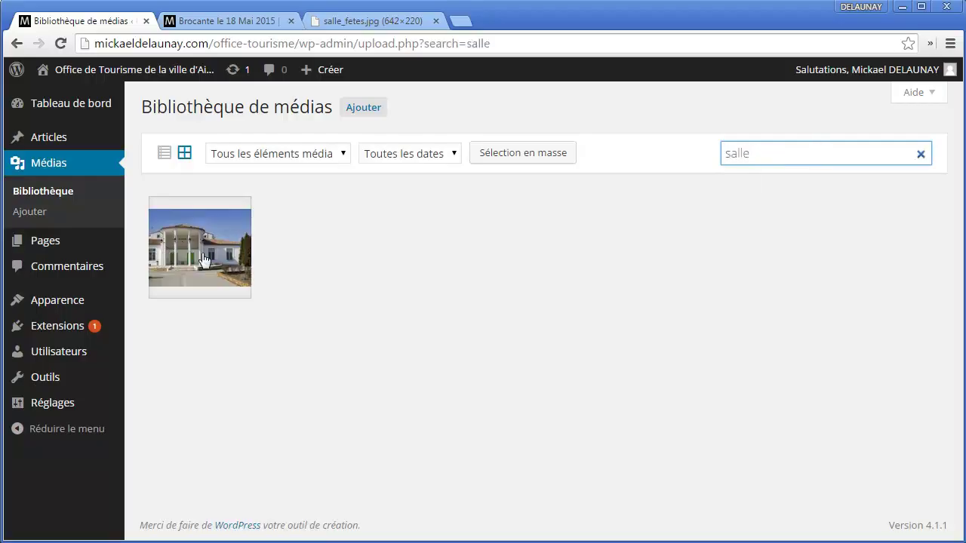
click(200, 252)
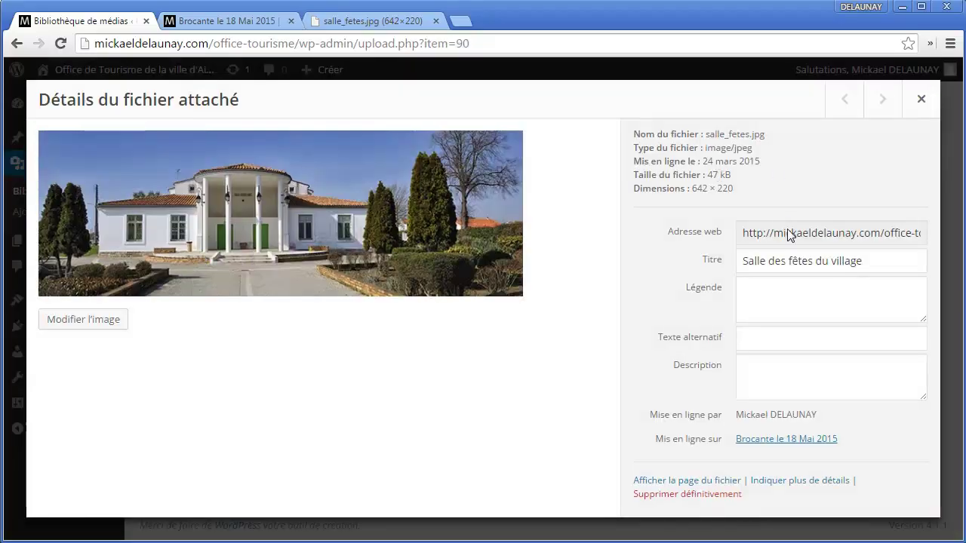
drag(885, 264, 738, 281)
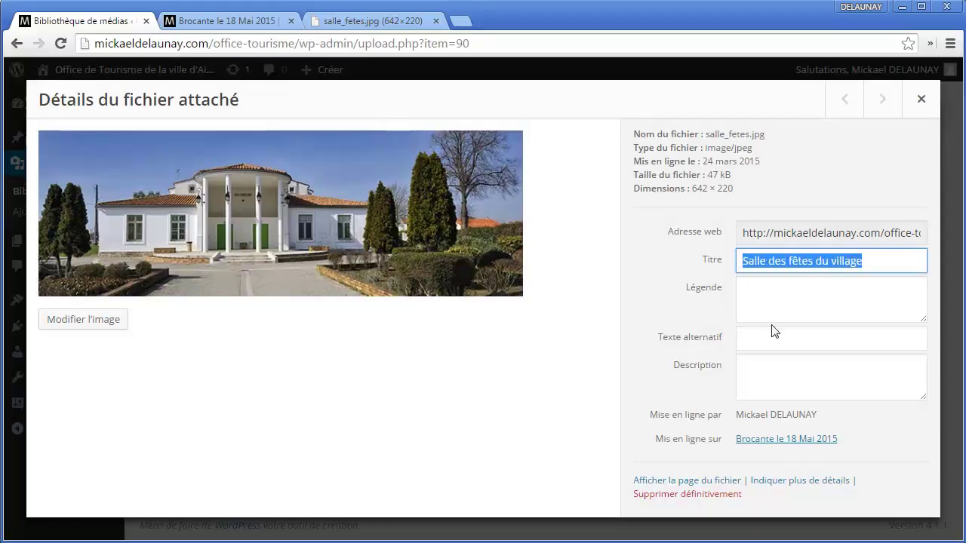
click(921, 99)
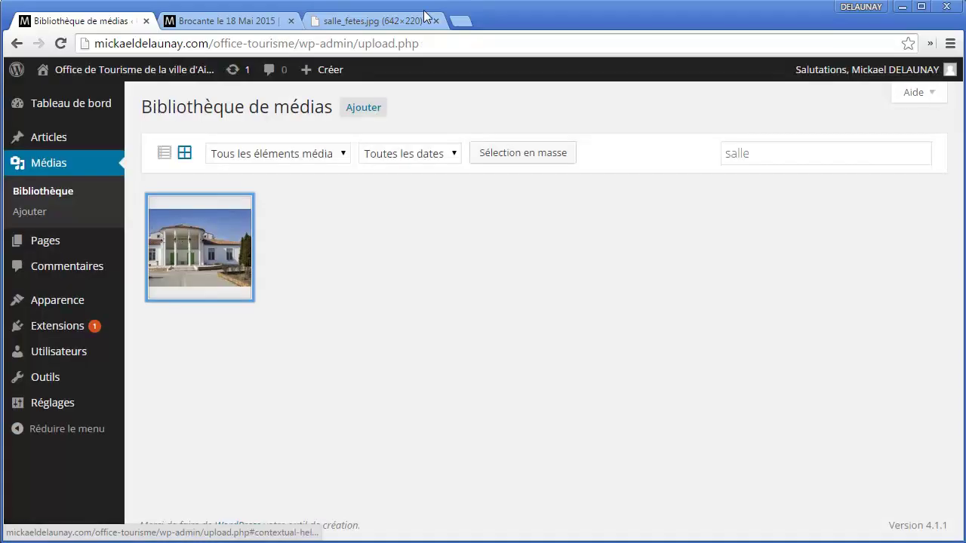
click(227, 20)
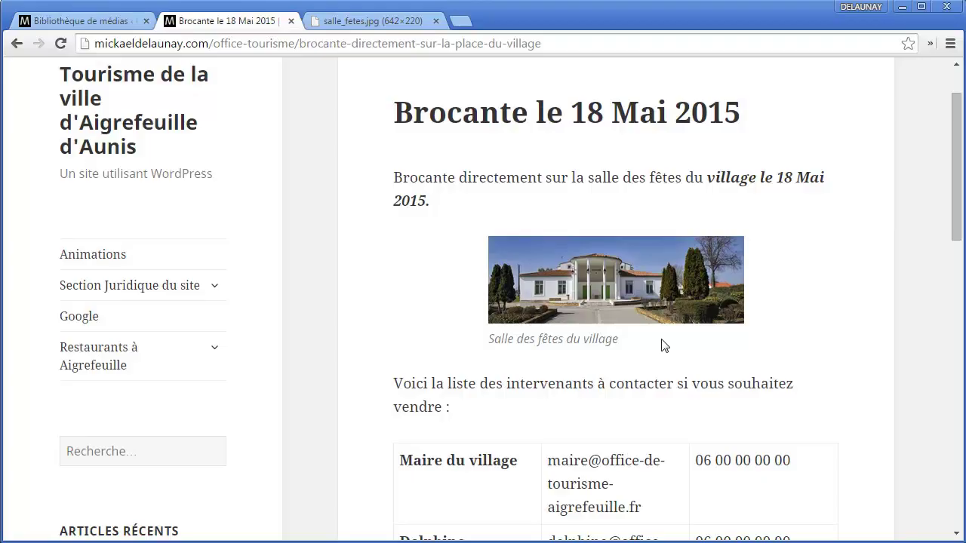
click(95, 28)
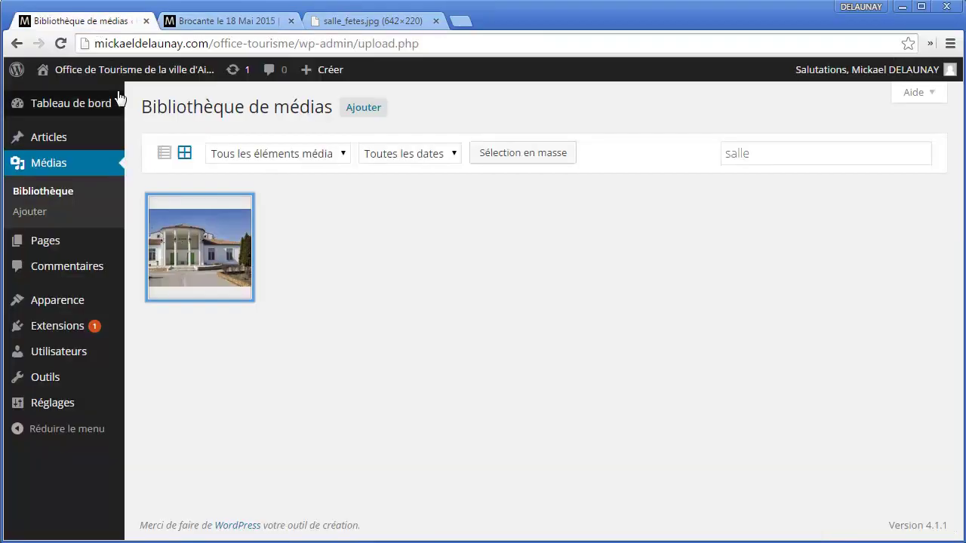
- Open the page "Restaurant 1" for editing from the list of all pages
mouse_move(83, 249)
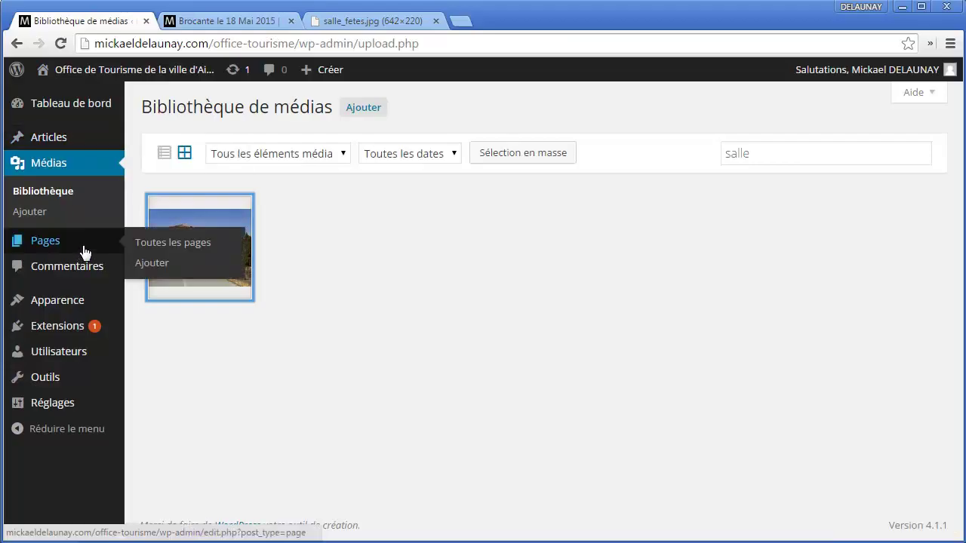
click(159, 244)
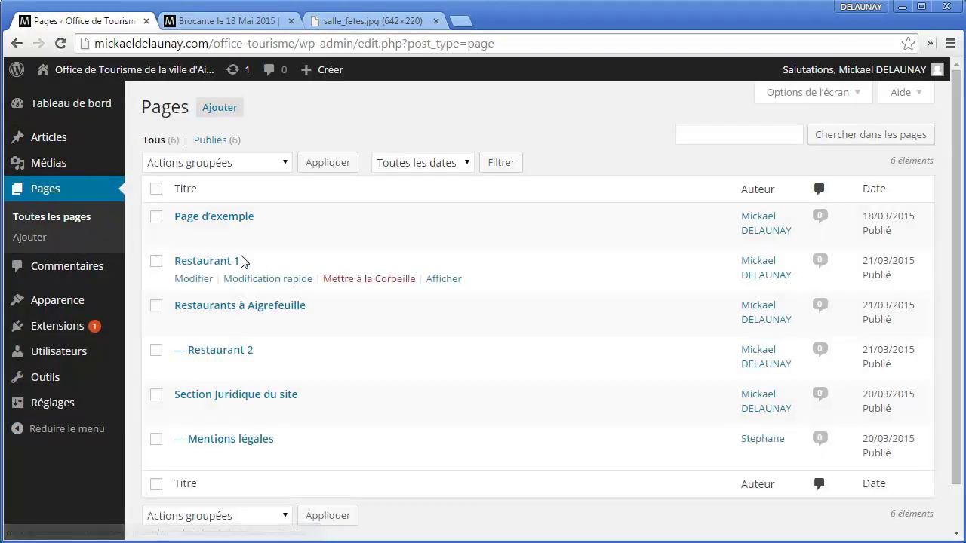
click(200, 281)
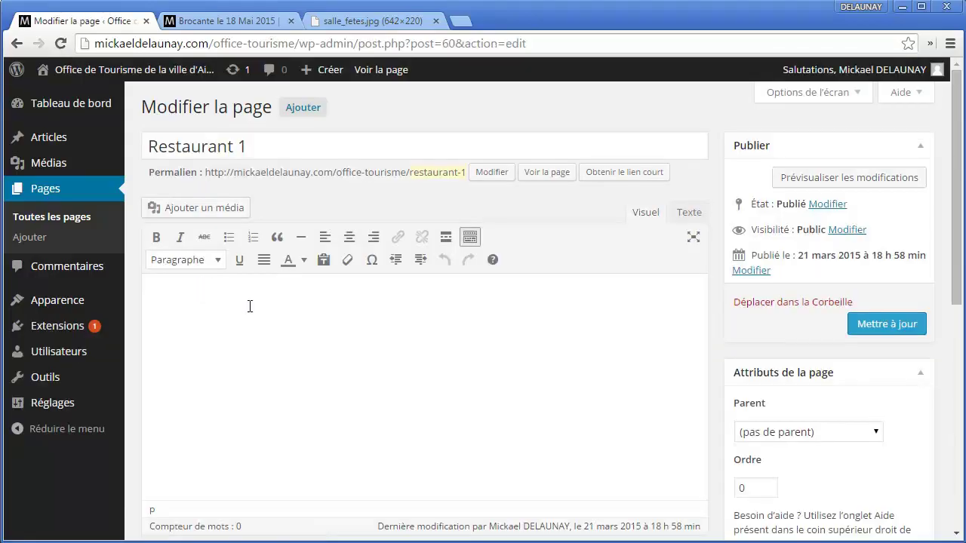
click(193, 211)
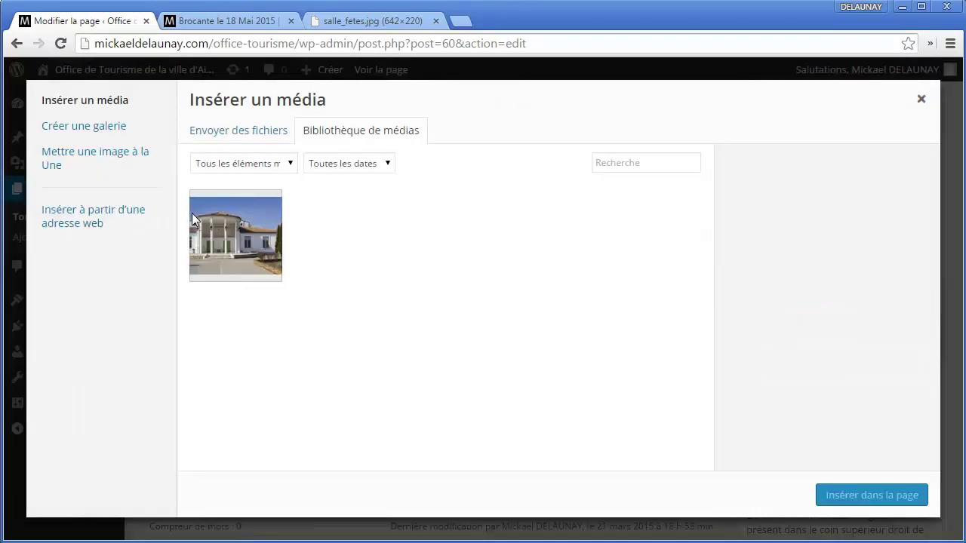
click(241, 135)
click(497, 333)
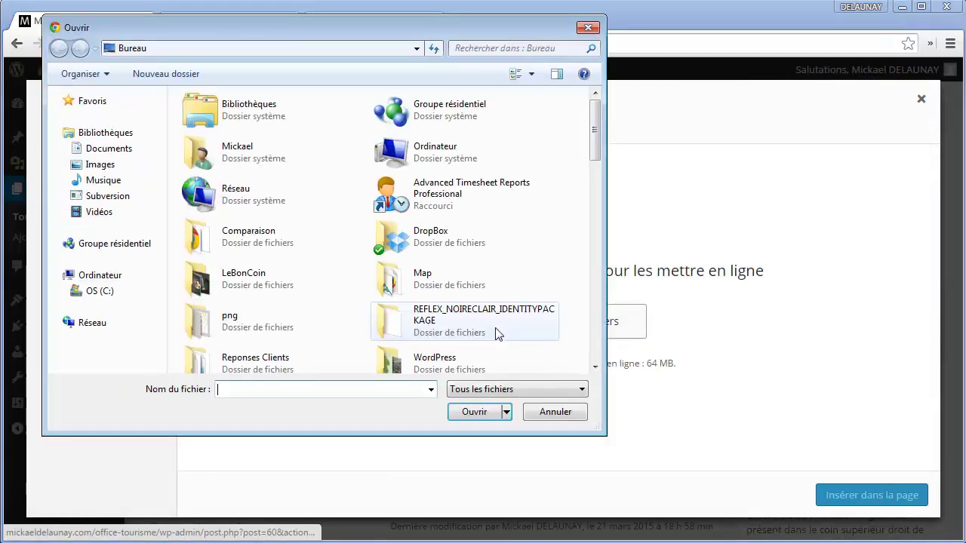
click(547, 347)
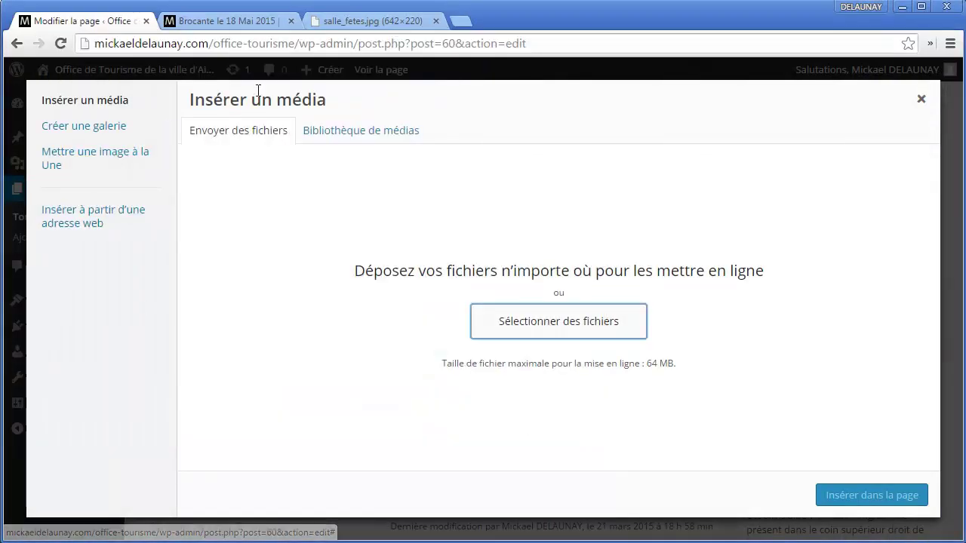
click(921, 100)
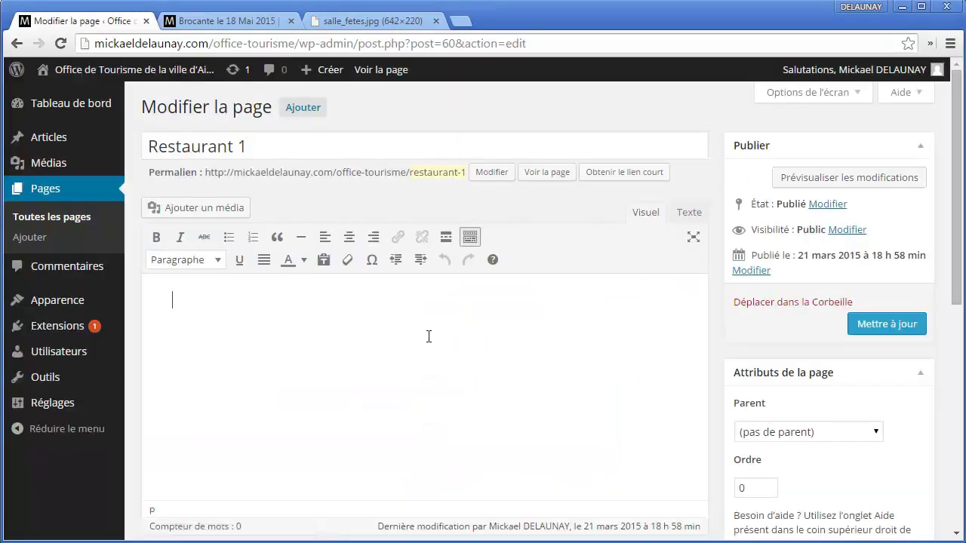
- Select salle_fetes.jpg in the media library for insertion into the Restaurant 1 page
click(213, 209)
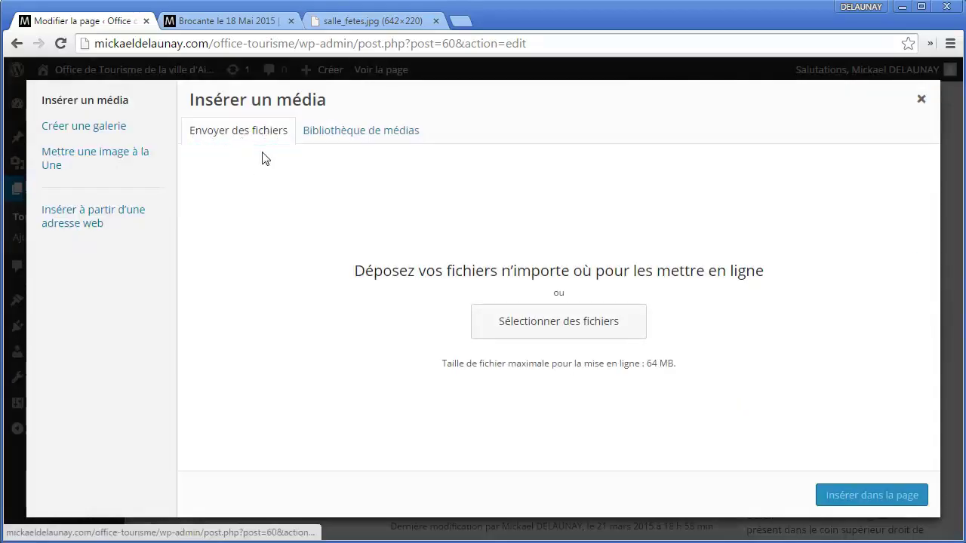
click(383, 131)
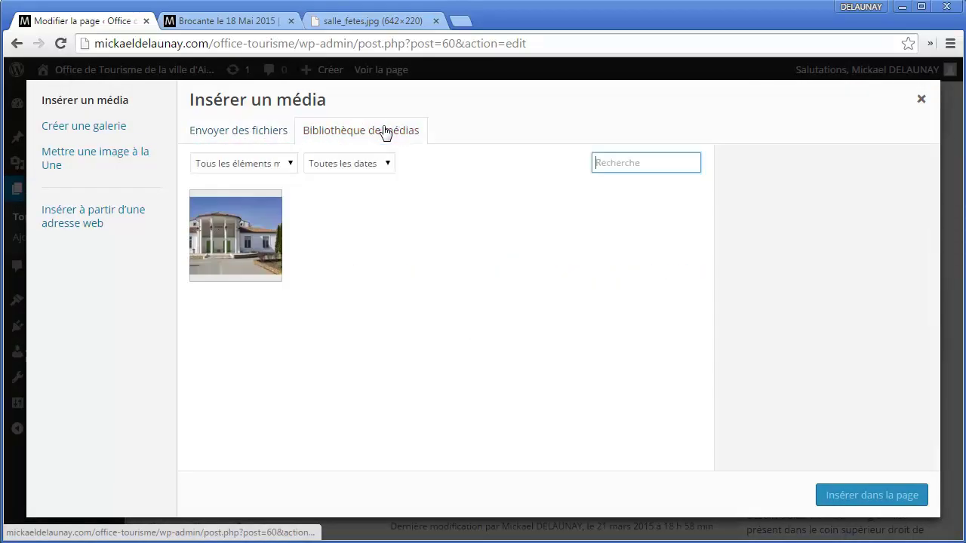
click(273, 257)
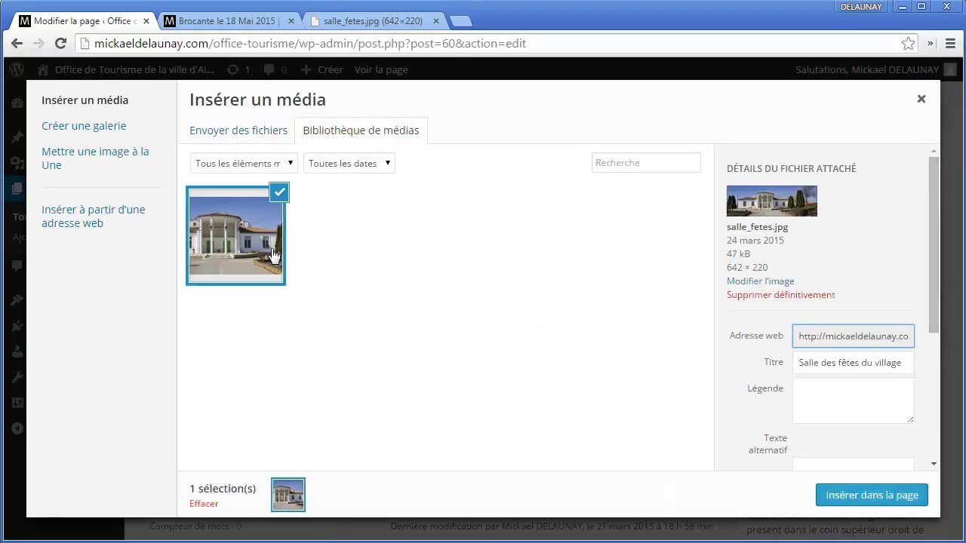